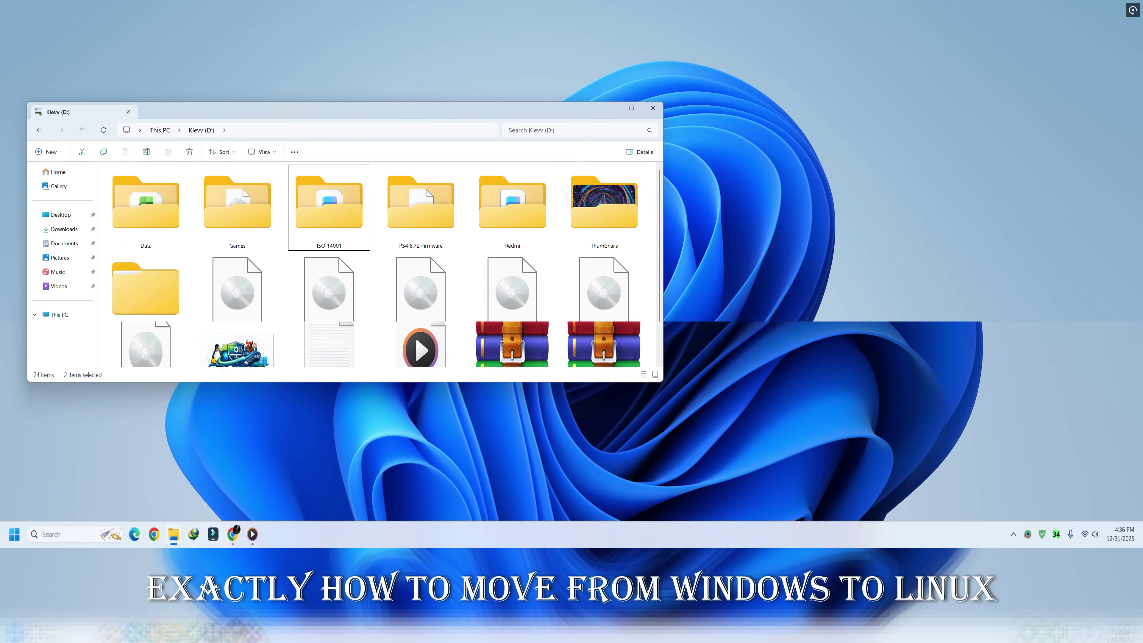
Look over the folders and Linux ISO images stored on the Klevv (D:) drive
scroll(301, 301, down, 1)
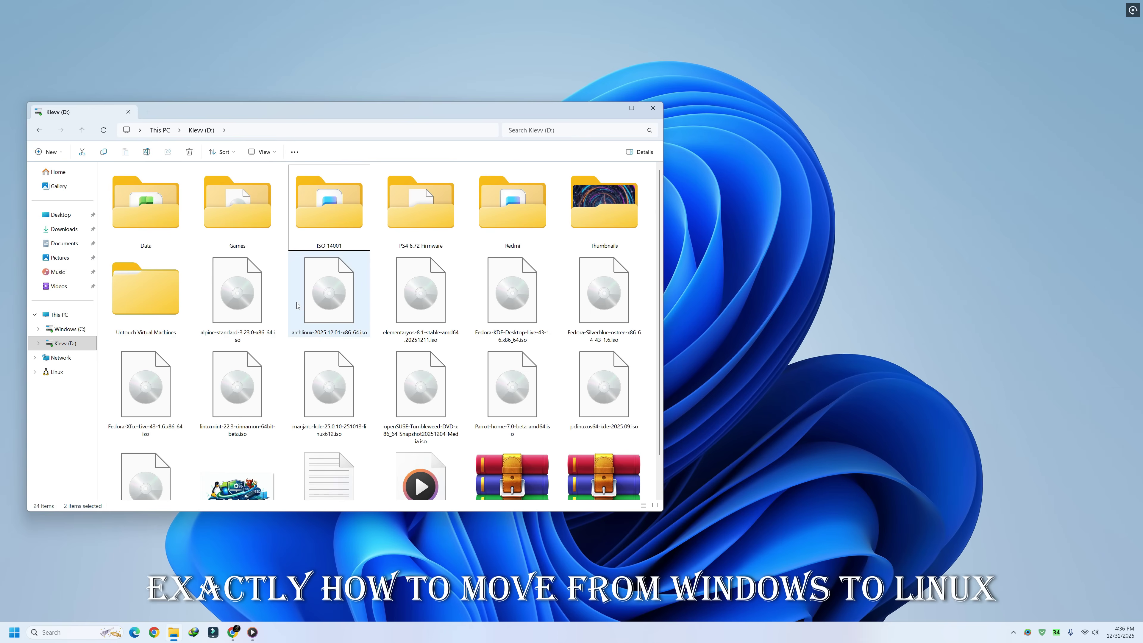
scroll(301, 301, up, 1)
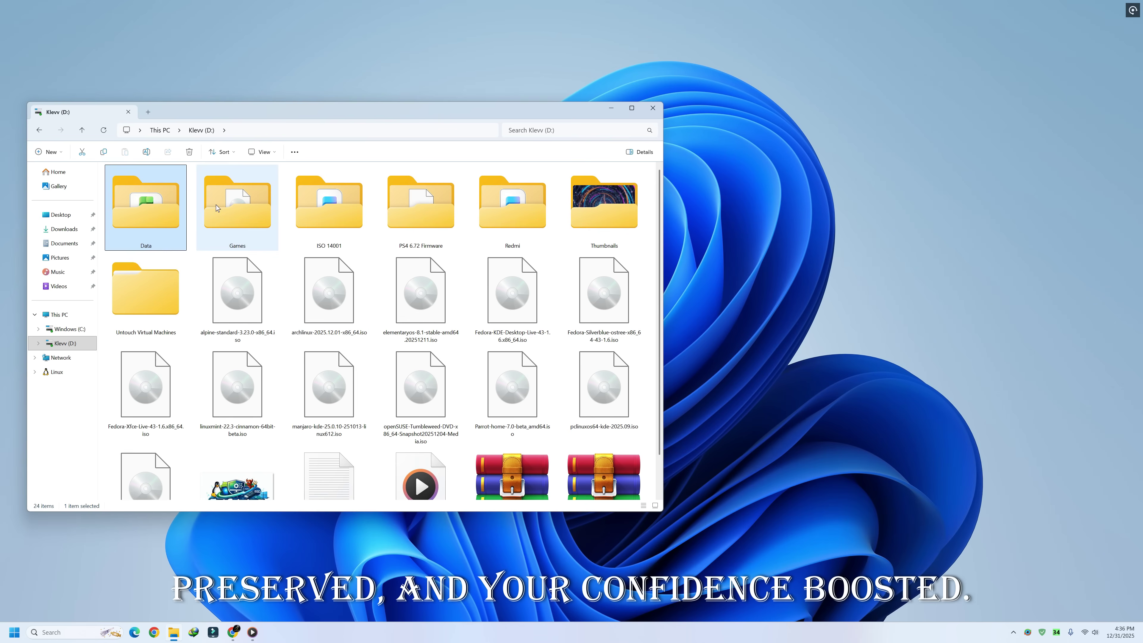
click(421, 205)
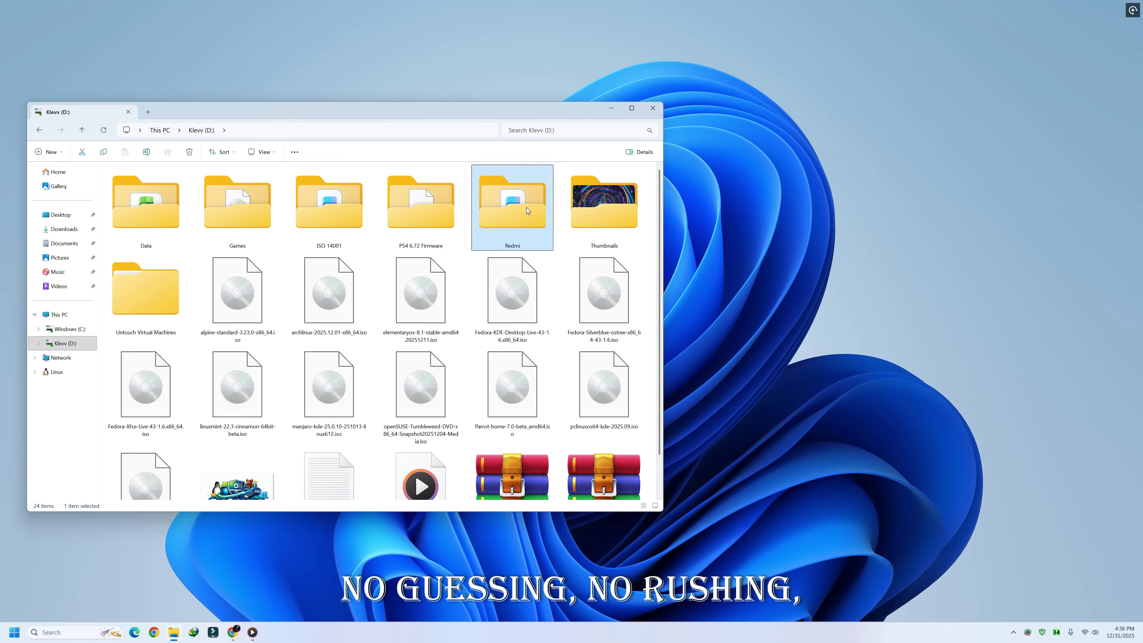
click(222, 292)
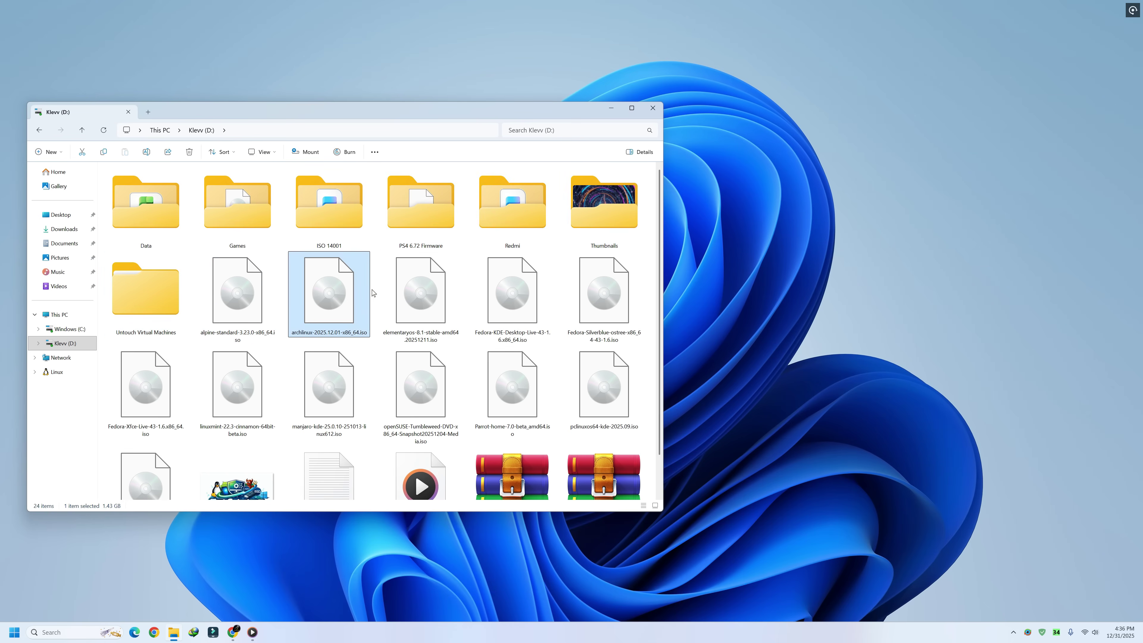
View the contents of the personal folders: Documents, Pictures, Music, Videos and Downloads
click(48, 244)
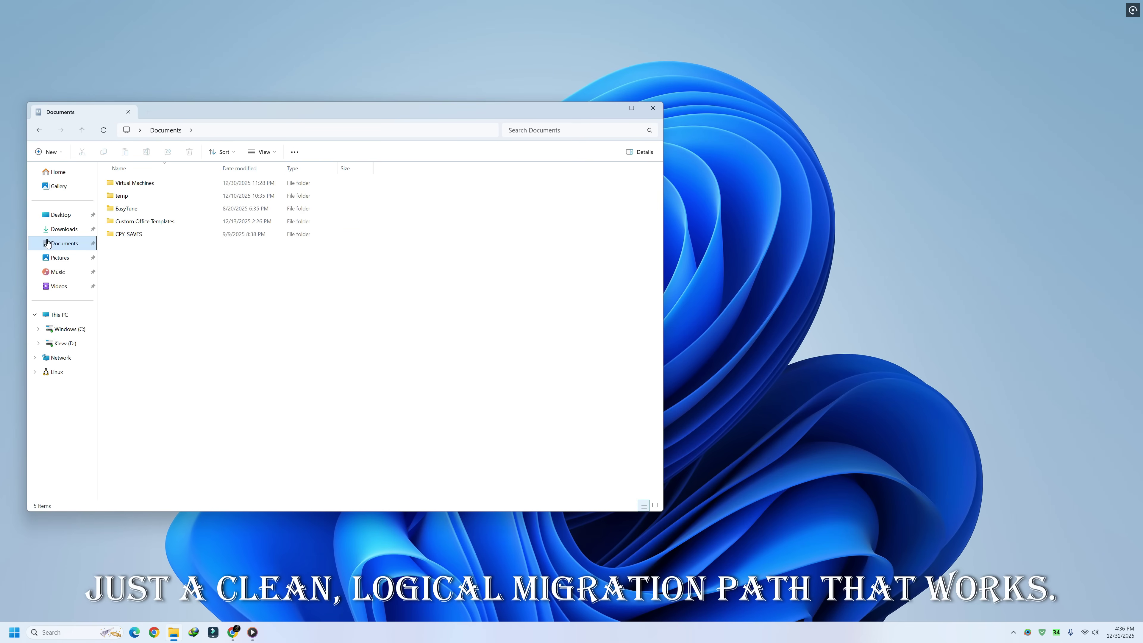
click(59, 260)
click(63, 271)
click(60, 286)
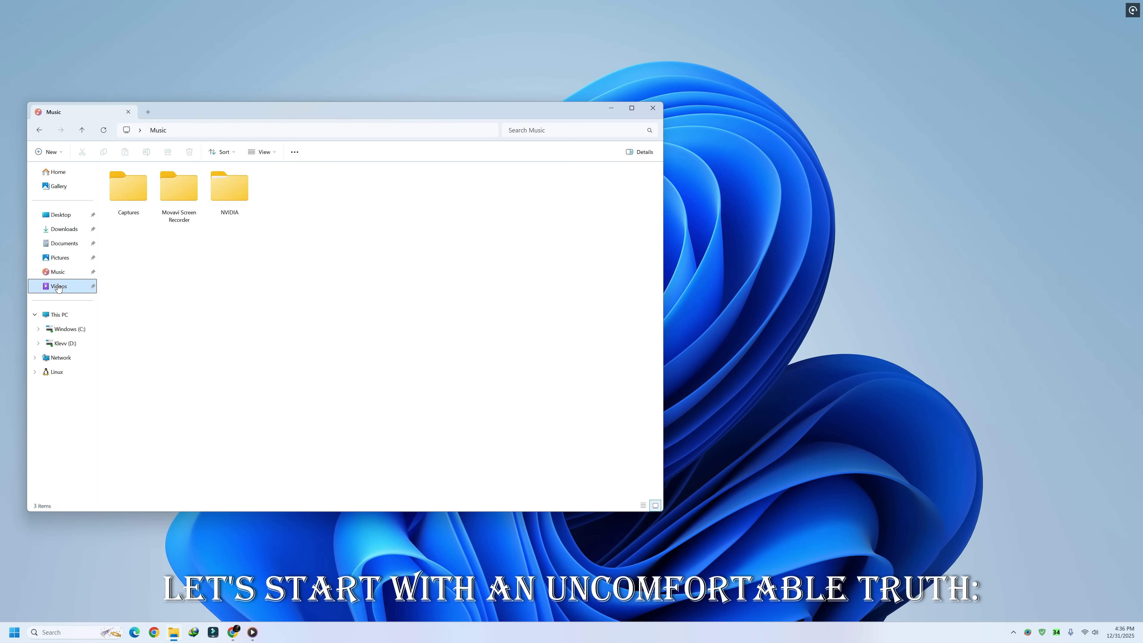
click(64, 244)
click(65, 230)
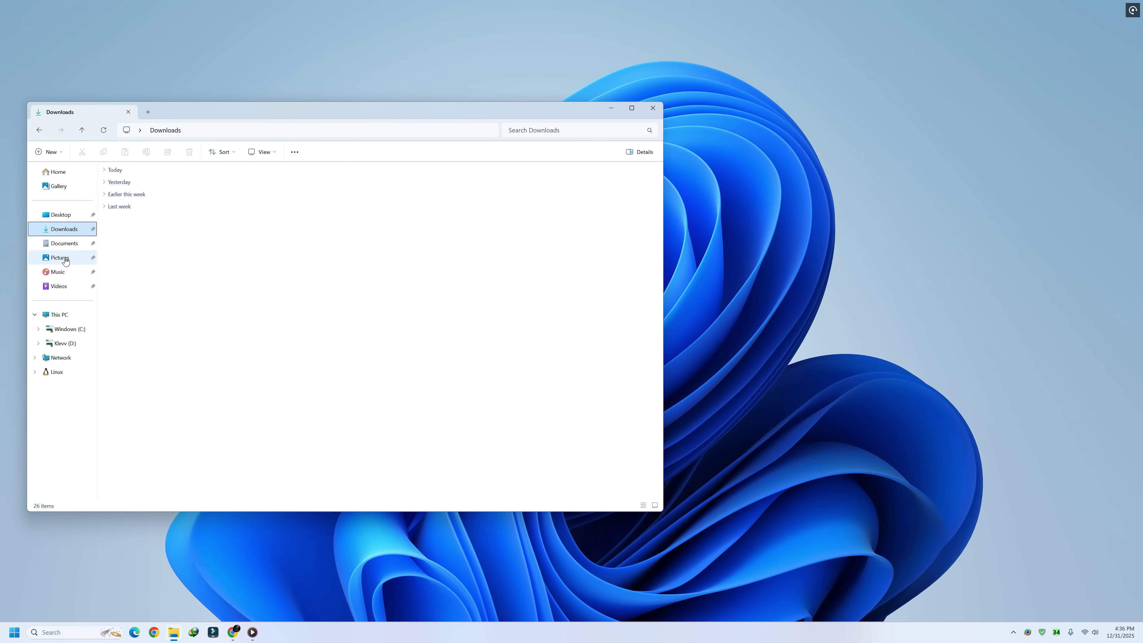
Review the data to back up on Klevv (D:) and in Downloads, selecting all items in Documents, Pictures and Videos
click(55, 344)
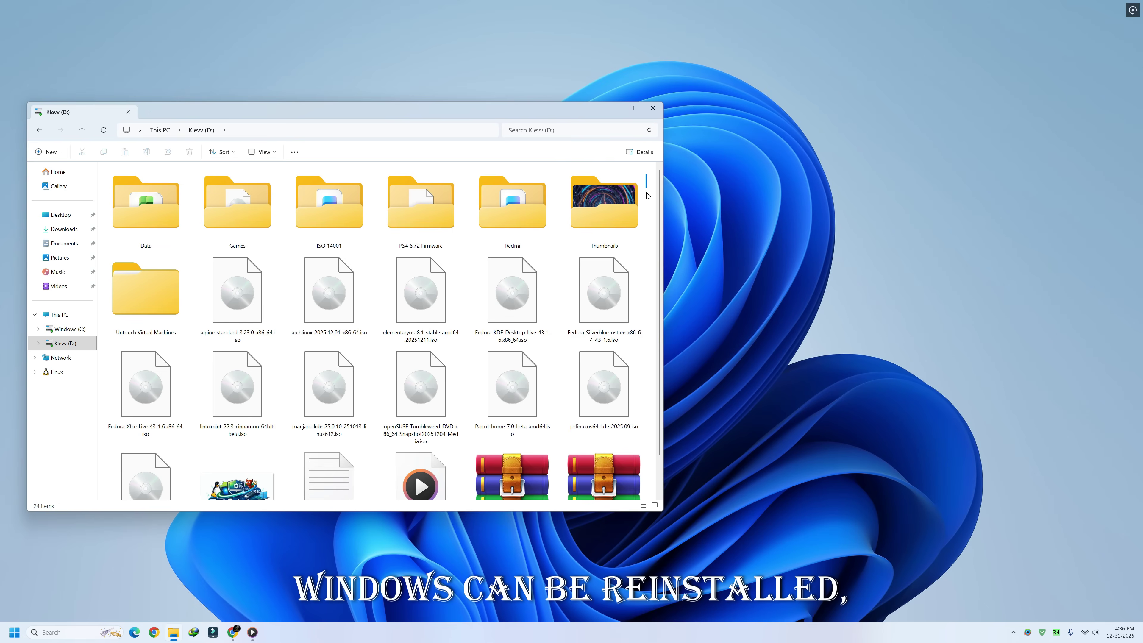
drag(649, 181, 236, 429)
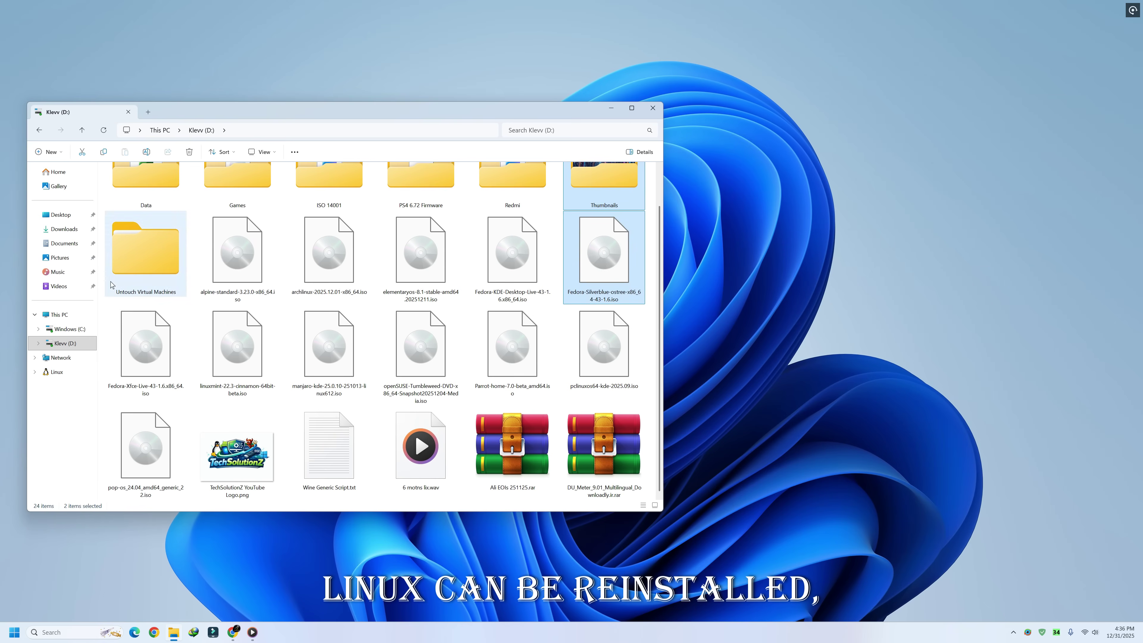
click(64, 243)
drag(380, 303, 133, 183)
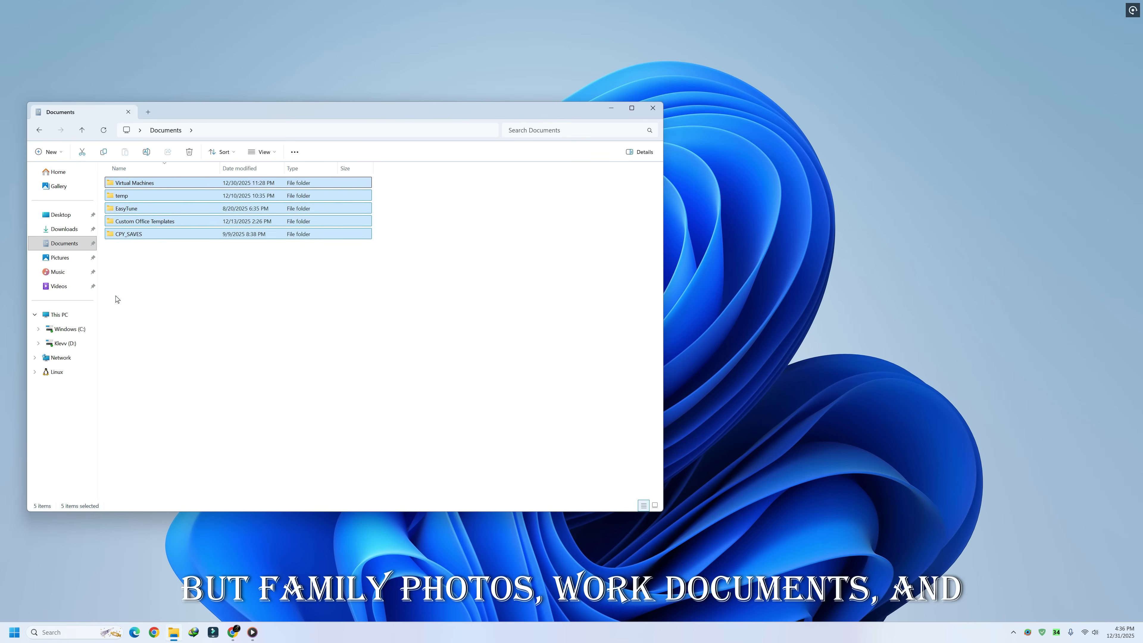
click(64, 229)
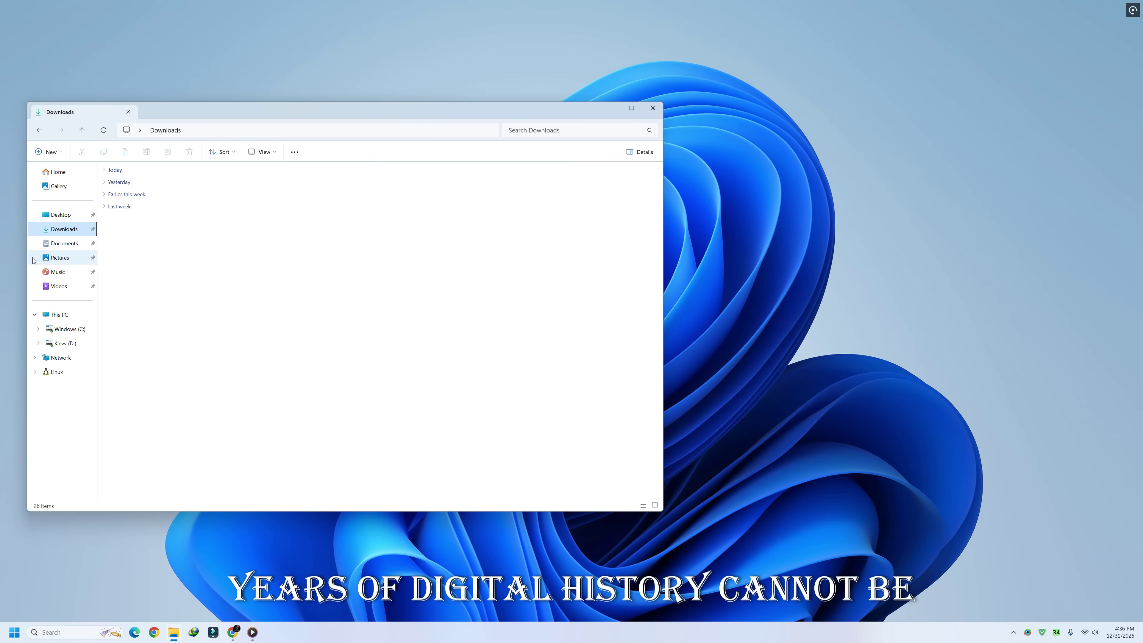
click(60, 258)
drag(235, 329, 105, 207)
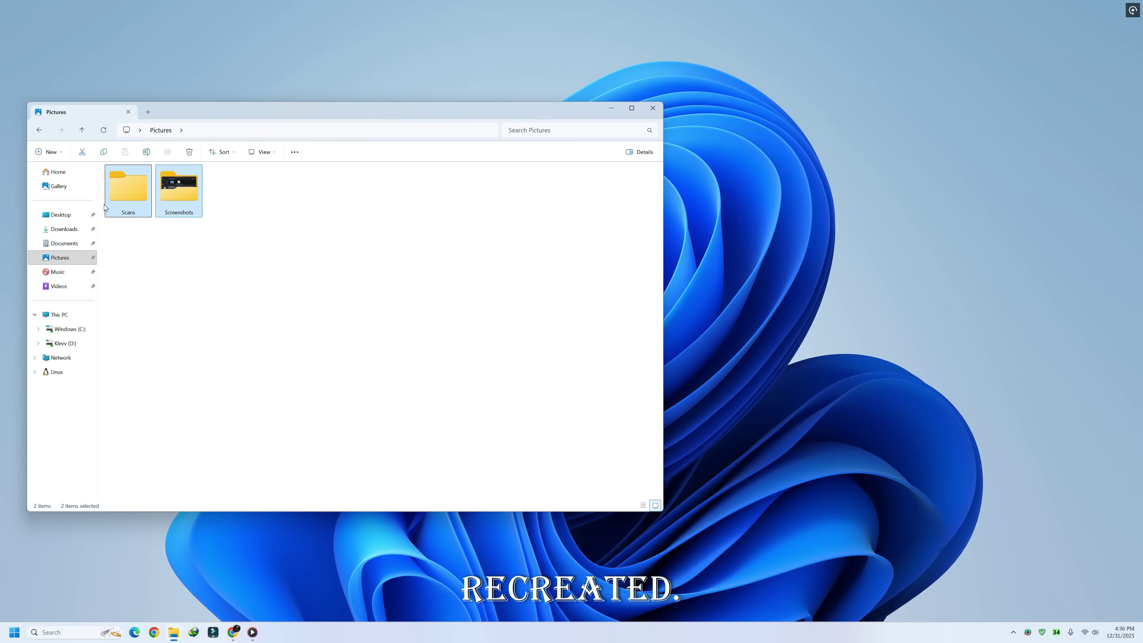
click(59, 286)
drag(361, 356, 129, 199)
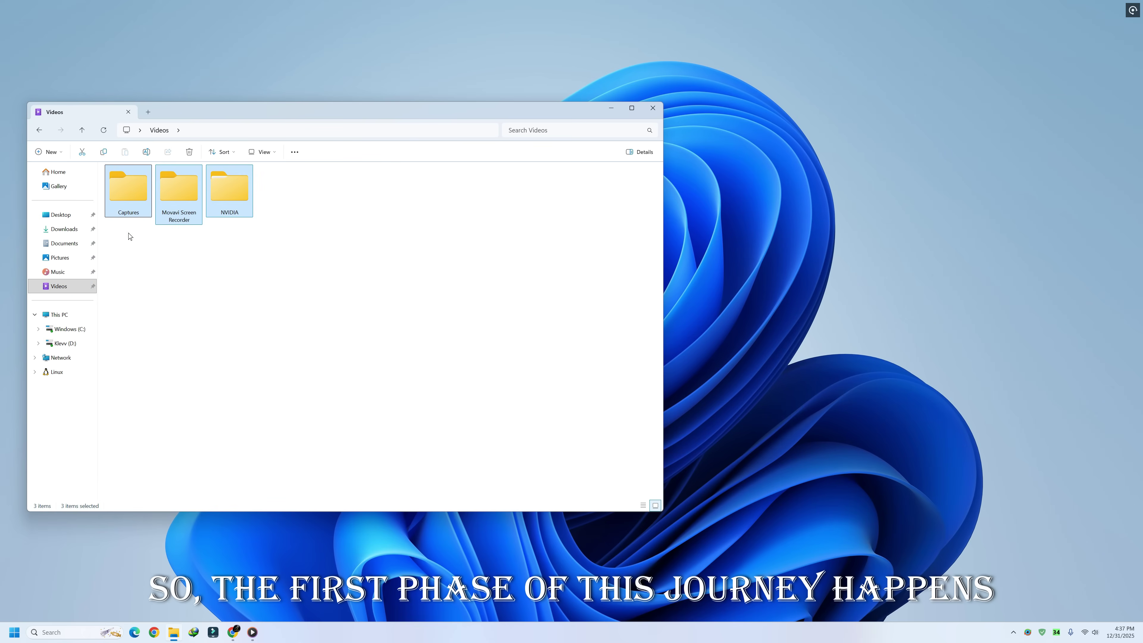
Check the Documents, Downloads, Pictures and Music folders once more for files worth keeping
click(72, 242)
click(72, 230)
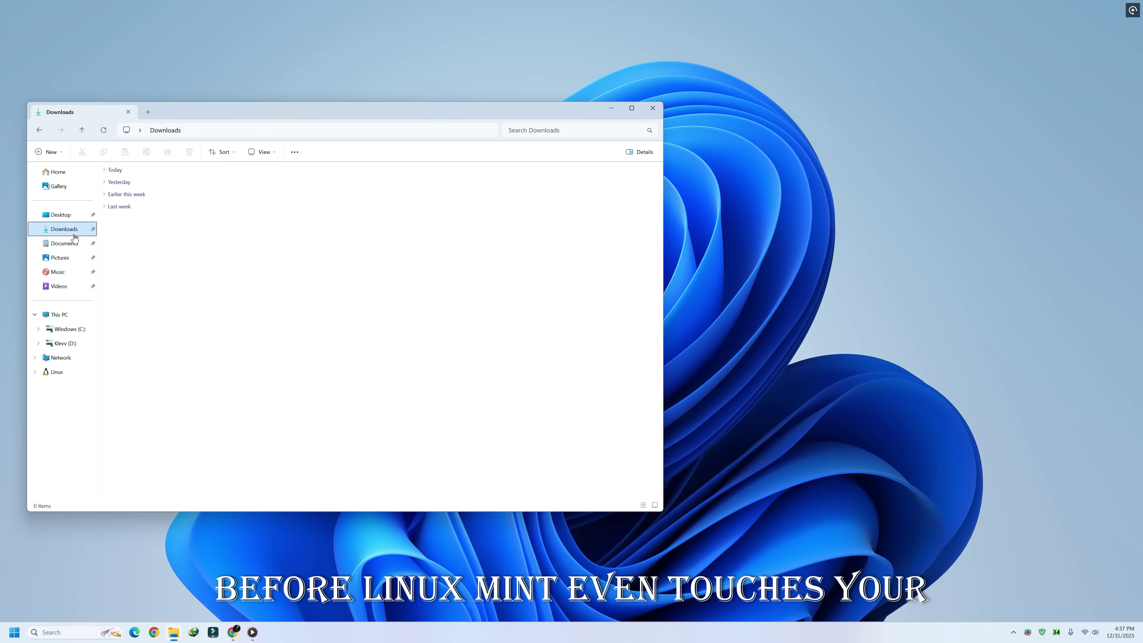
click(64, 244)
click(57, 259)
click(54, 274)
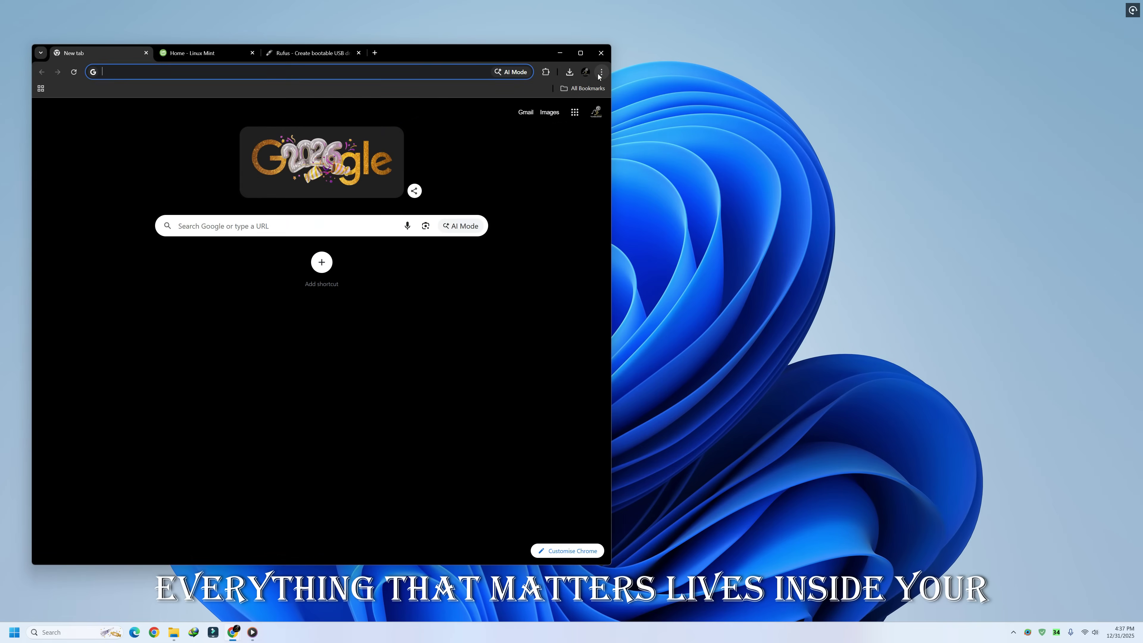
Examine the Other bookmarks list in Chrome and minimize the browser window
click(600, 74)
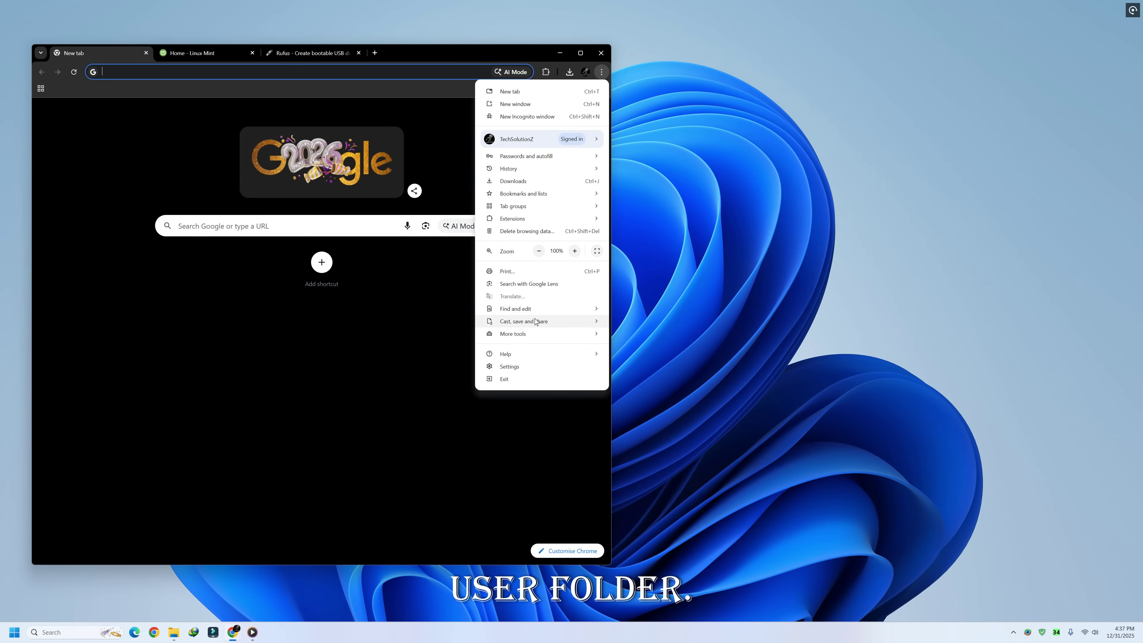
mouse_move(595, 196)
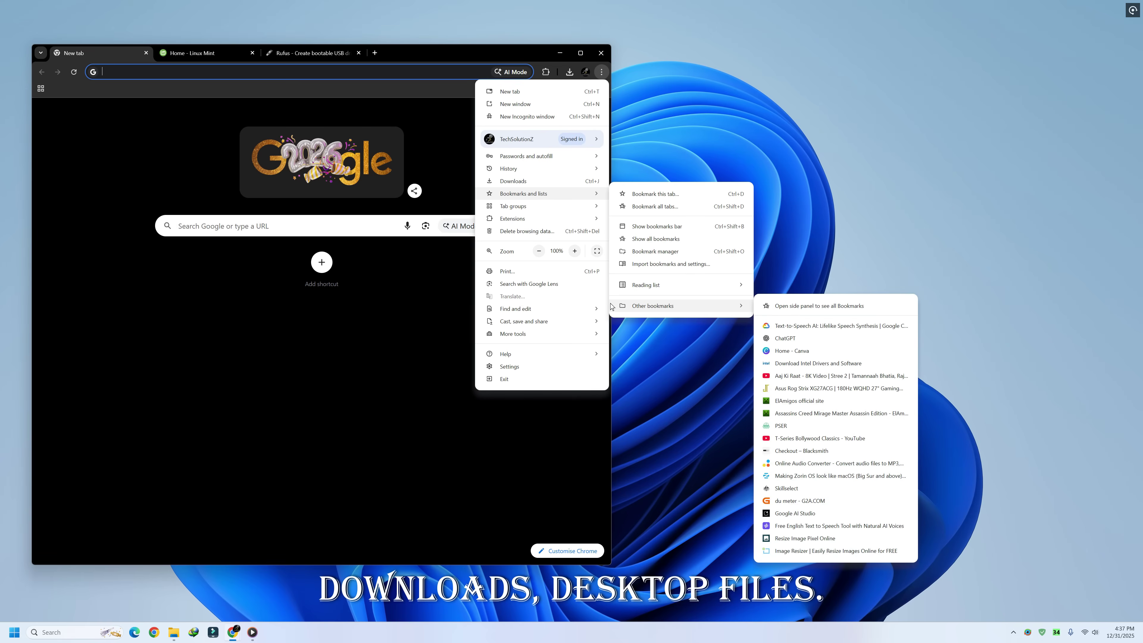
click(412, 338)
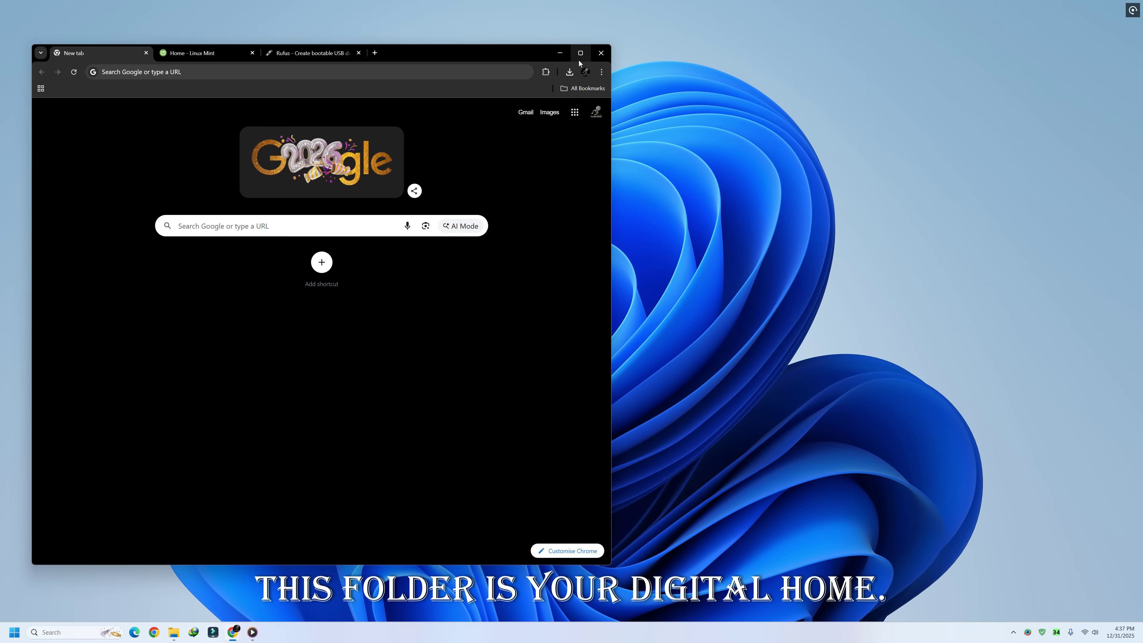
mouse_move(580, 53)
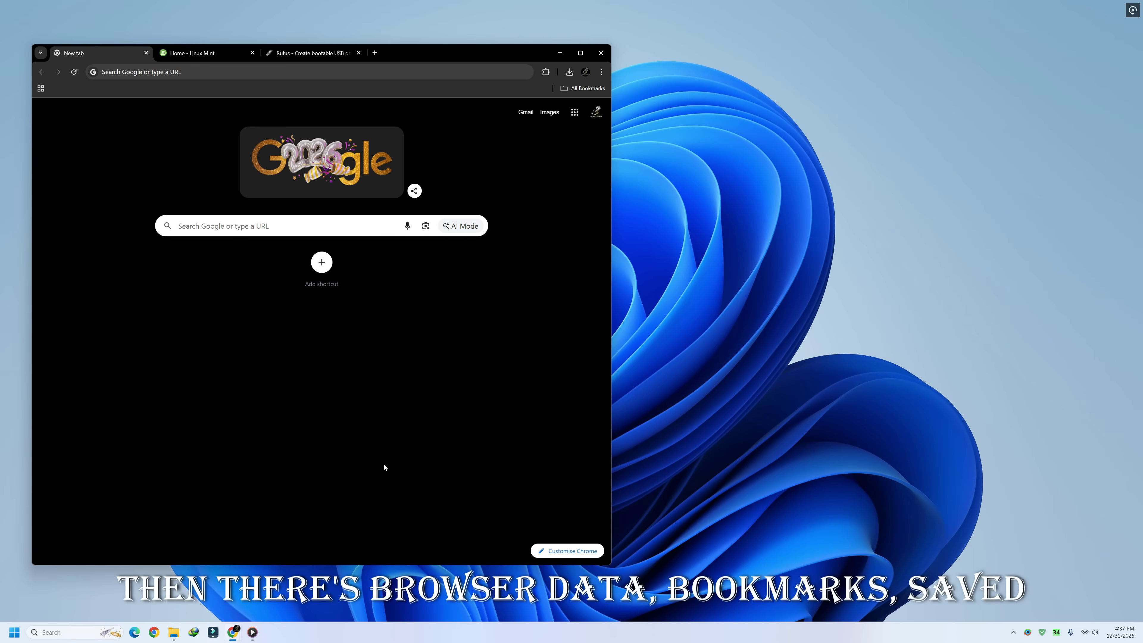
click(559, 52)
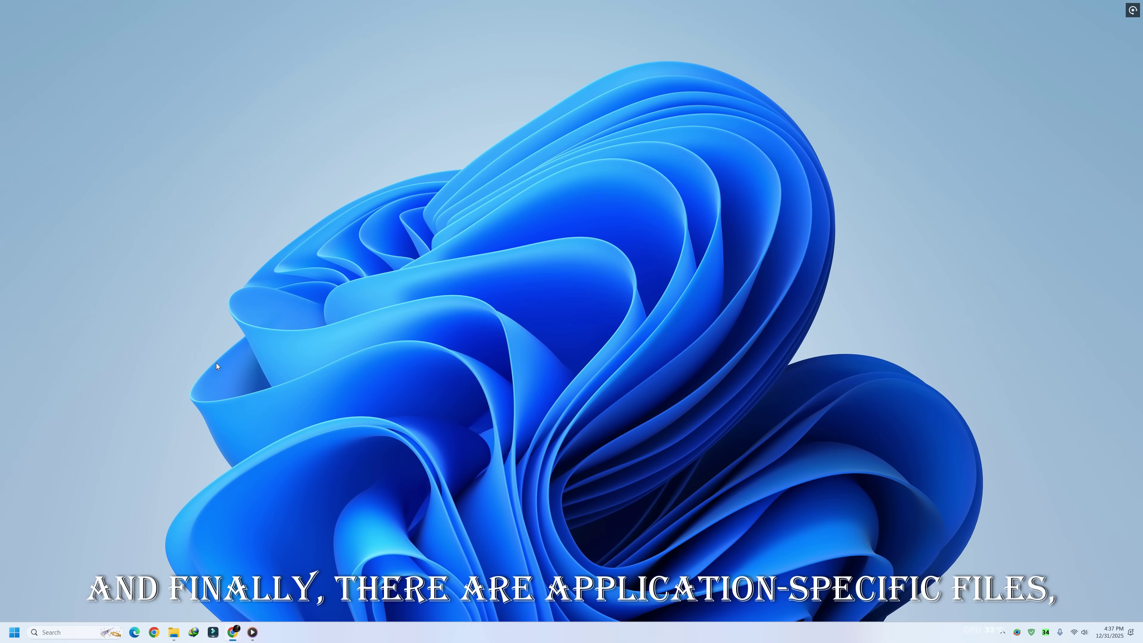
Switch to File Explorer and view the drives under This PC
click(175, 633)
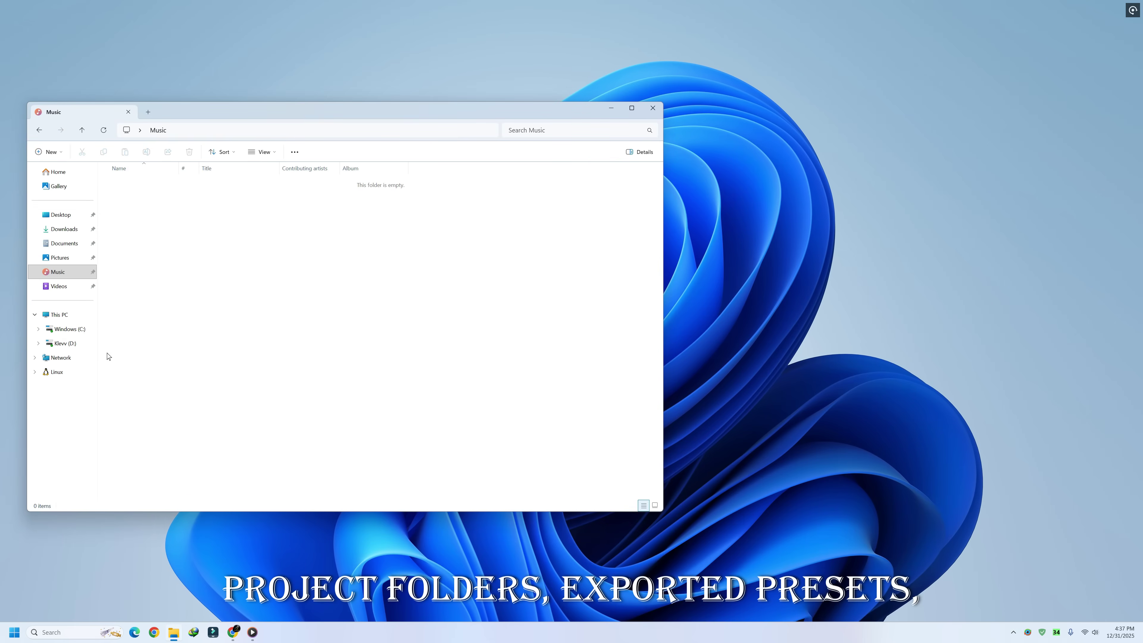
click(59, 314)
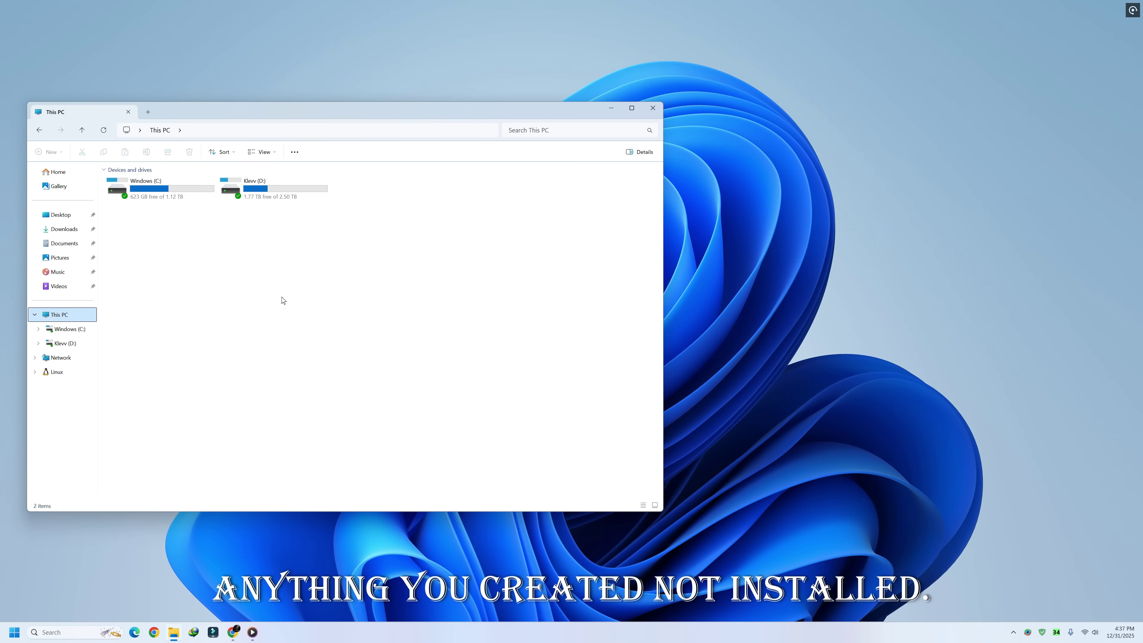
right_click(305, 265)
key(Escape)
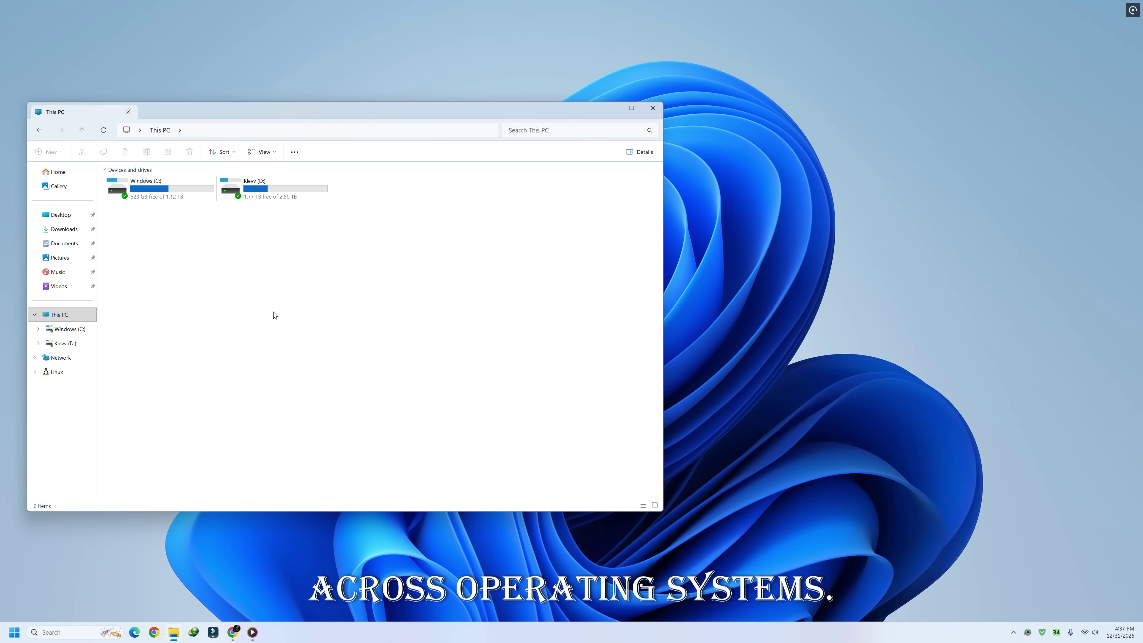
right_click(310, 280)
key(Escape)
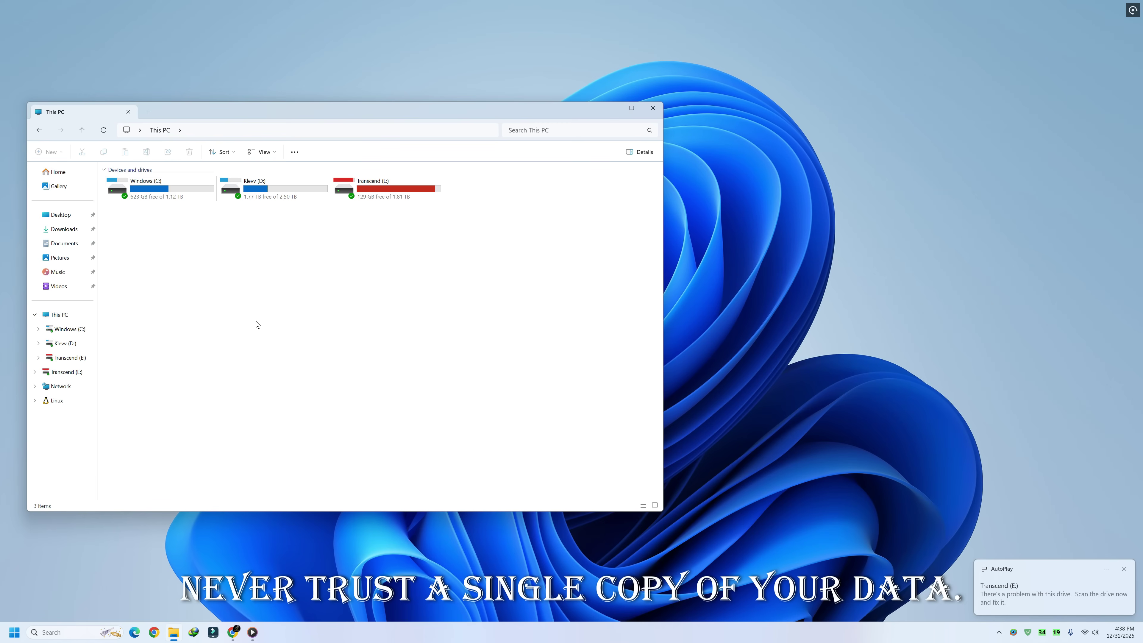
Check the used and free space of the Transcend (E:) drive in its properties
click(383, 191)
right_click(390, 201)
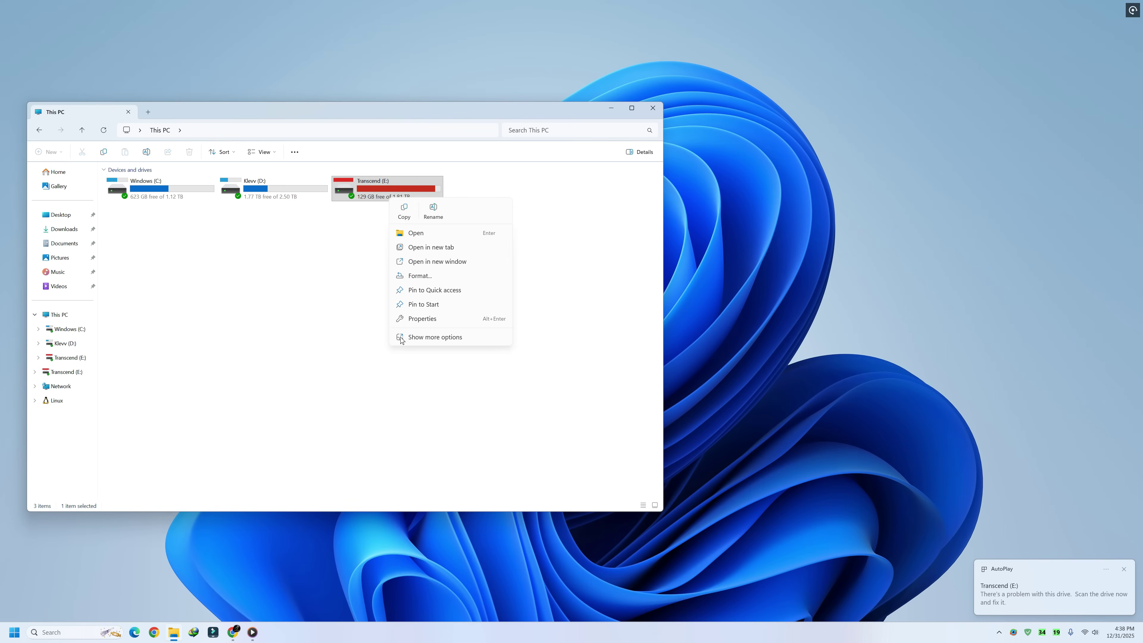
click(417, 320)
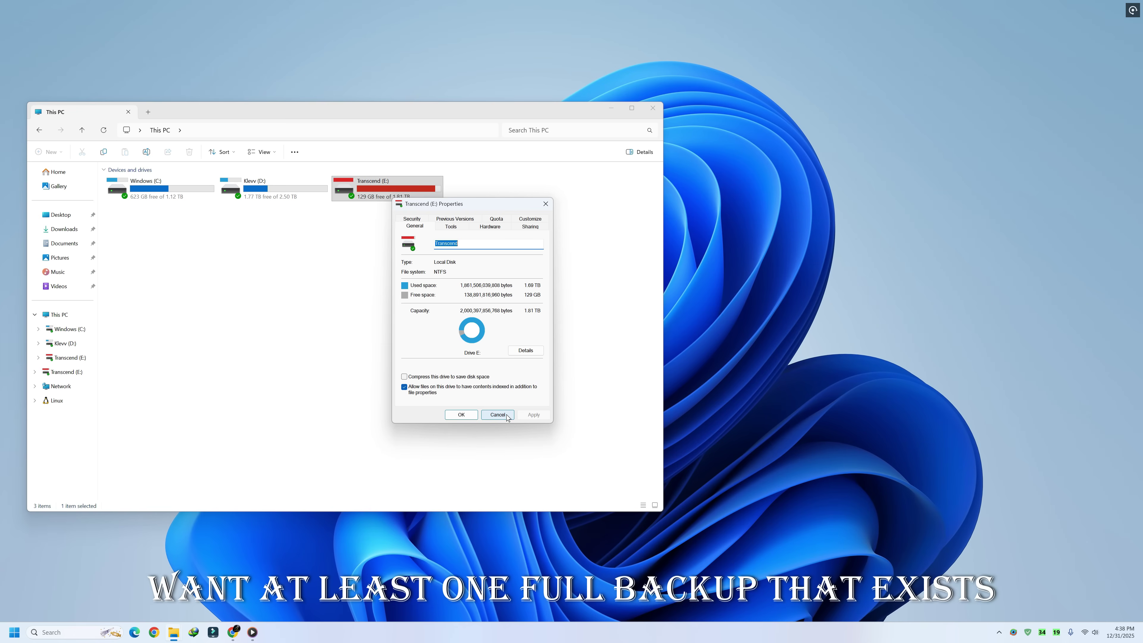
click(498, 415)
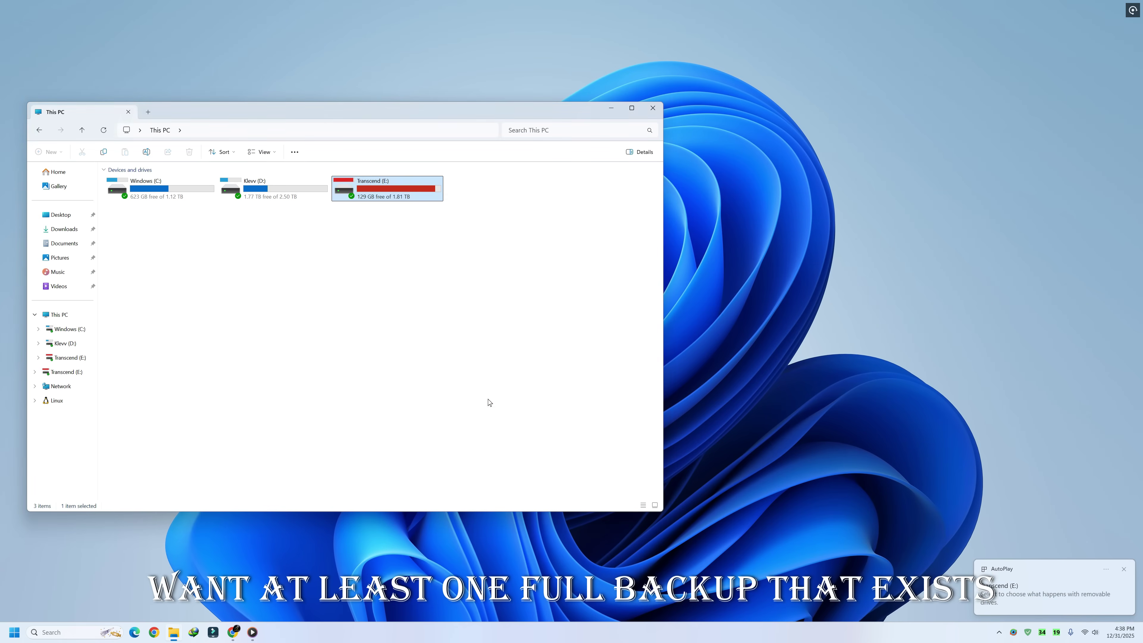
Check the properties of the Data folder on the Transcend (E:) drive and close the File Explorer window
double_click(402, 199)
click(133, 195)
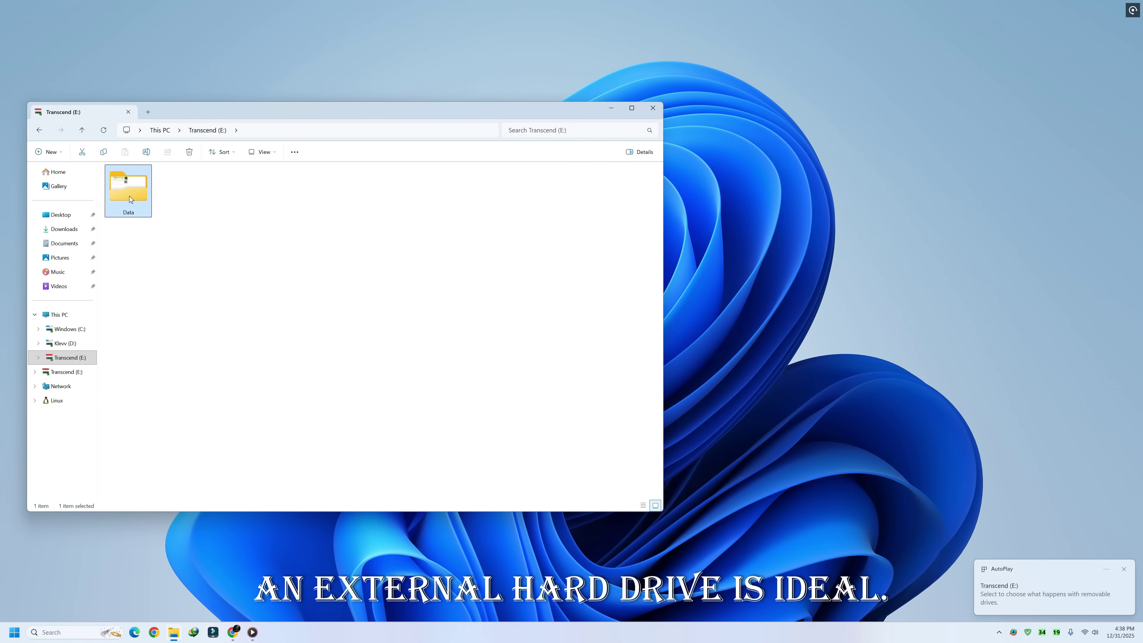
right_click(130, 200)
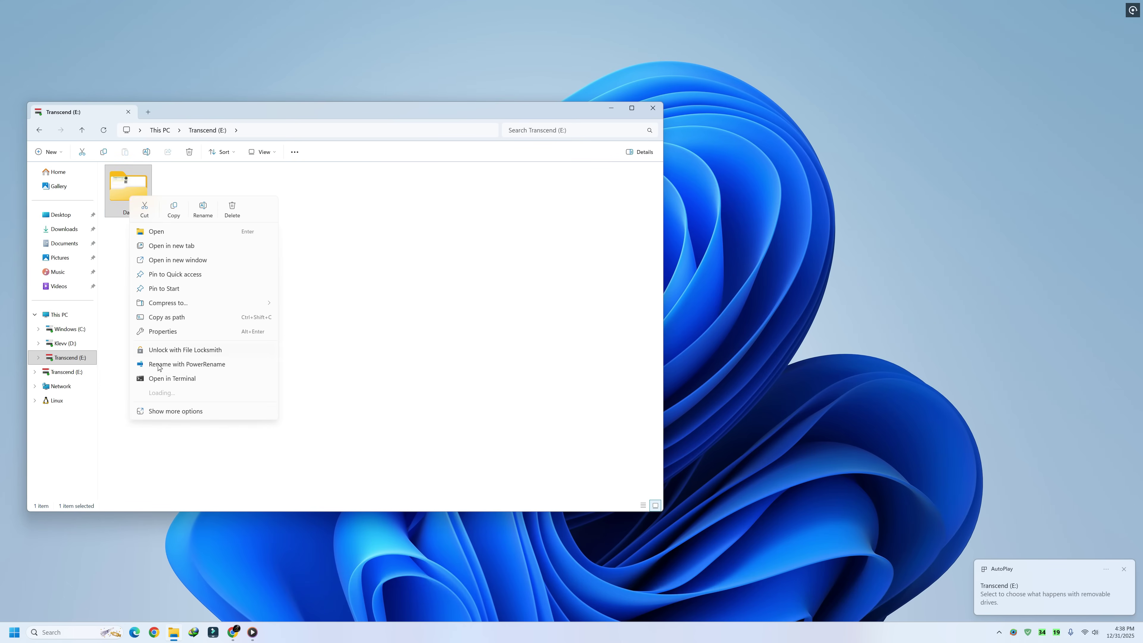
click(164, 332)
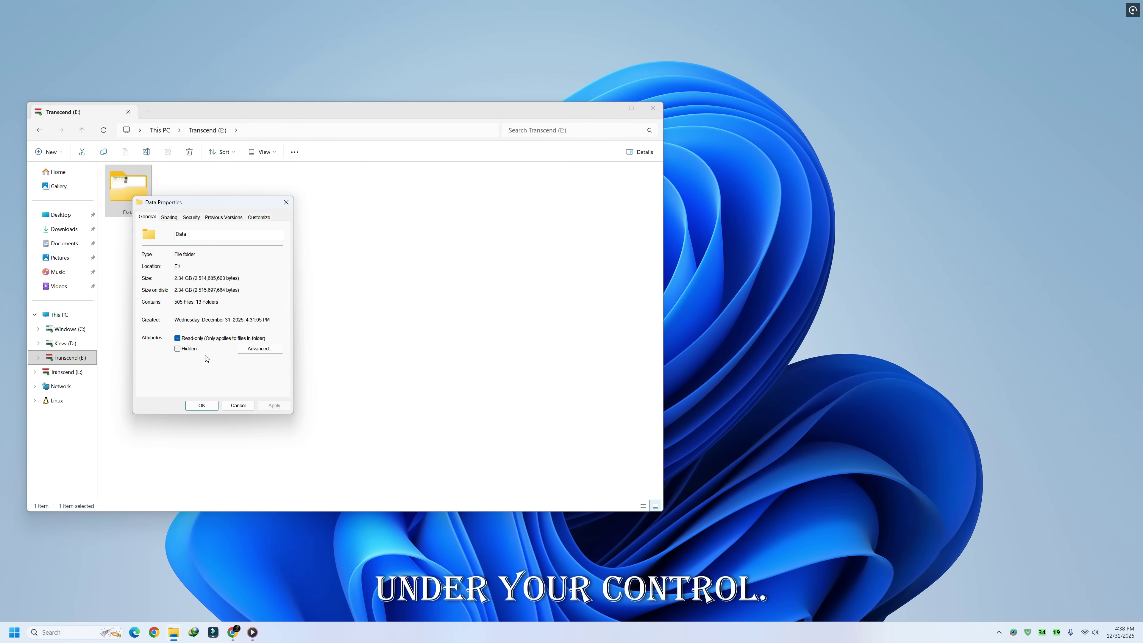
click(235, 406)
click(350, 339)
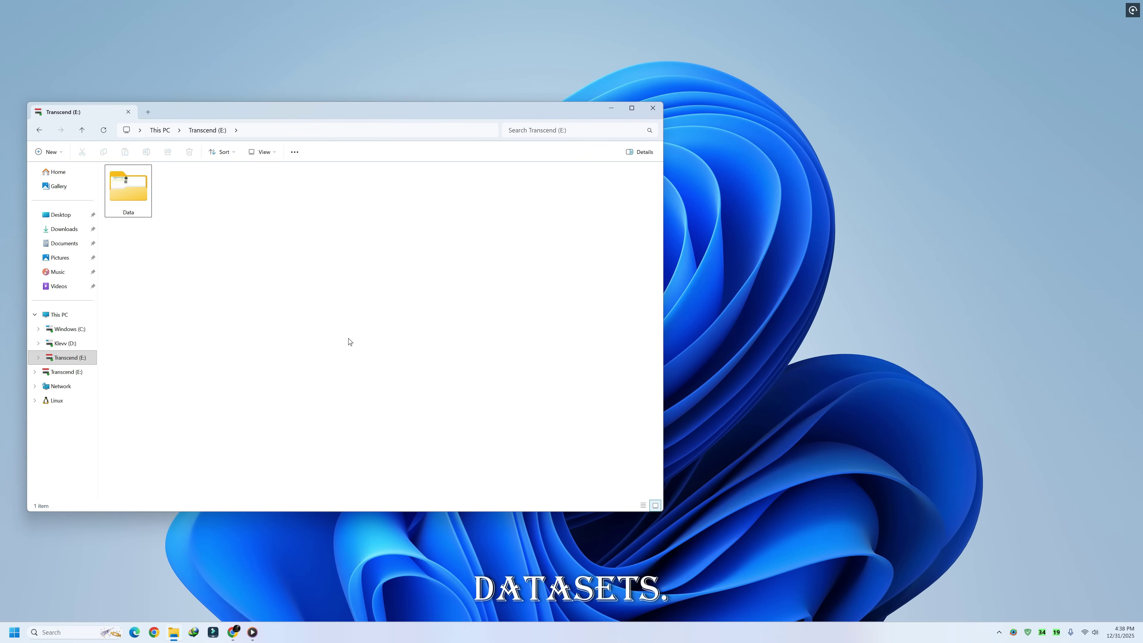
click(653, 108)
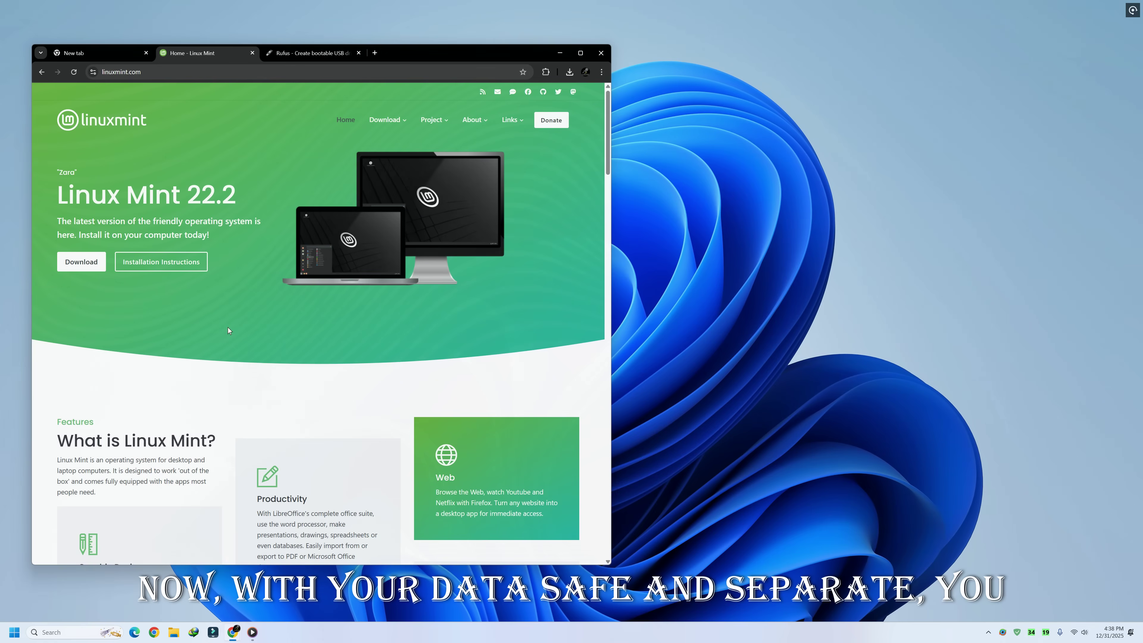
Go from the Linux Mint home page to the downloads and open the Cinnamon Edition download
scroll(228, 331, down, 2)
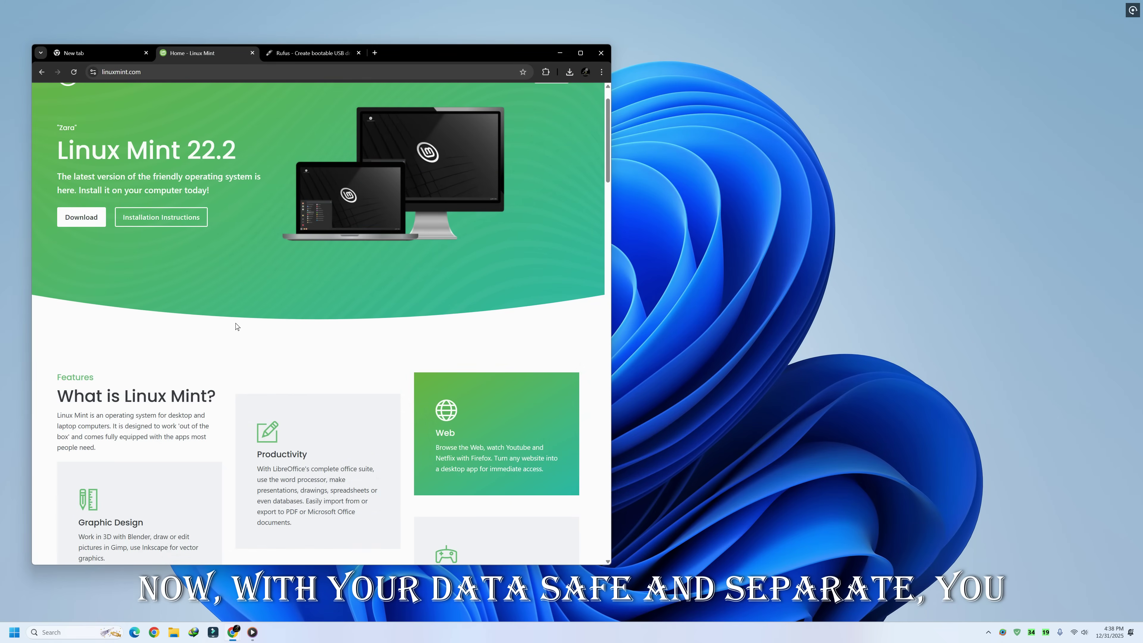
scroll(228, 330, up, 2)
click(82, 264)
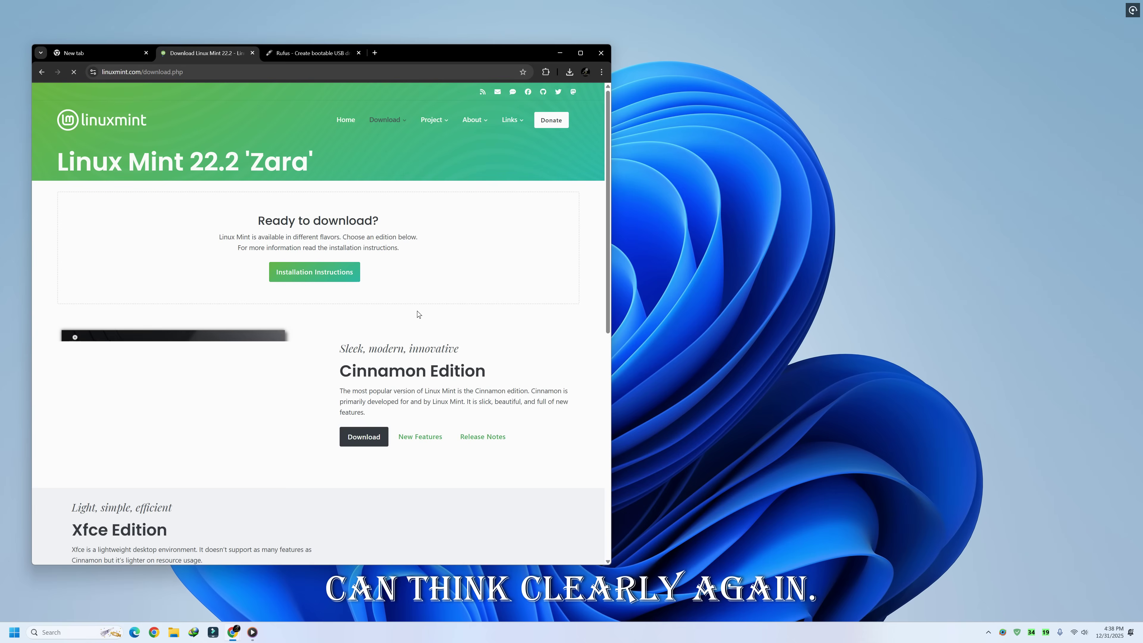
scroll(370, 352, down, 2)
click(370, 352)
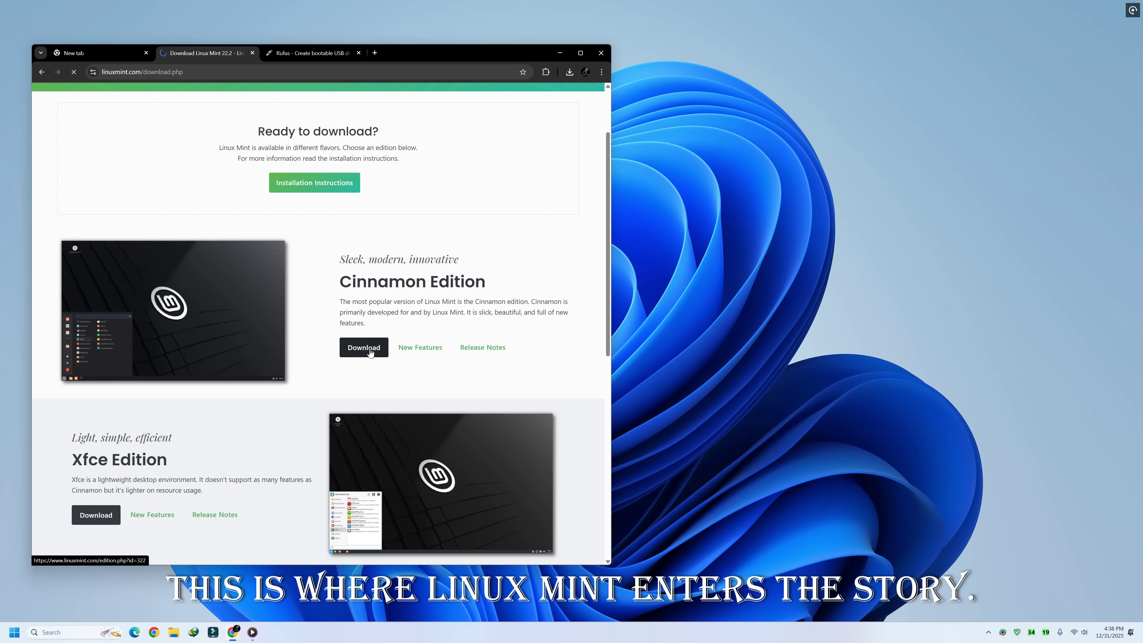
Download the 64-bit Linux Mint 22.2 Cinnamon ISO from the Cicku world mirror to the D: drive
scroll(227, 409, down, 3)
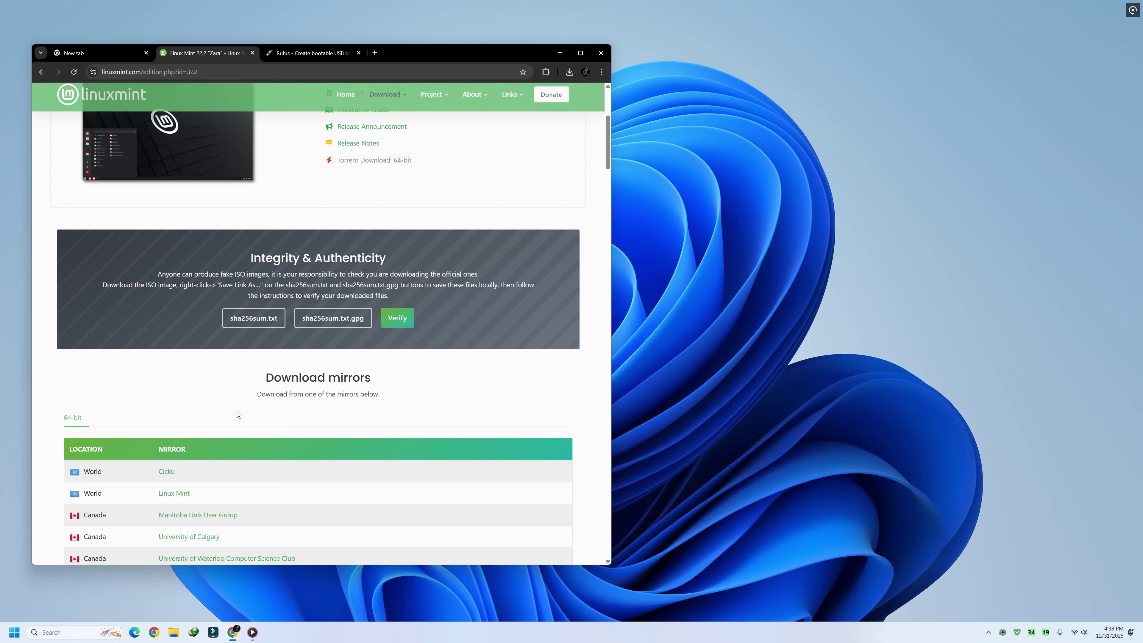
click(169, 475)
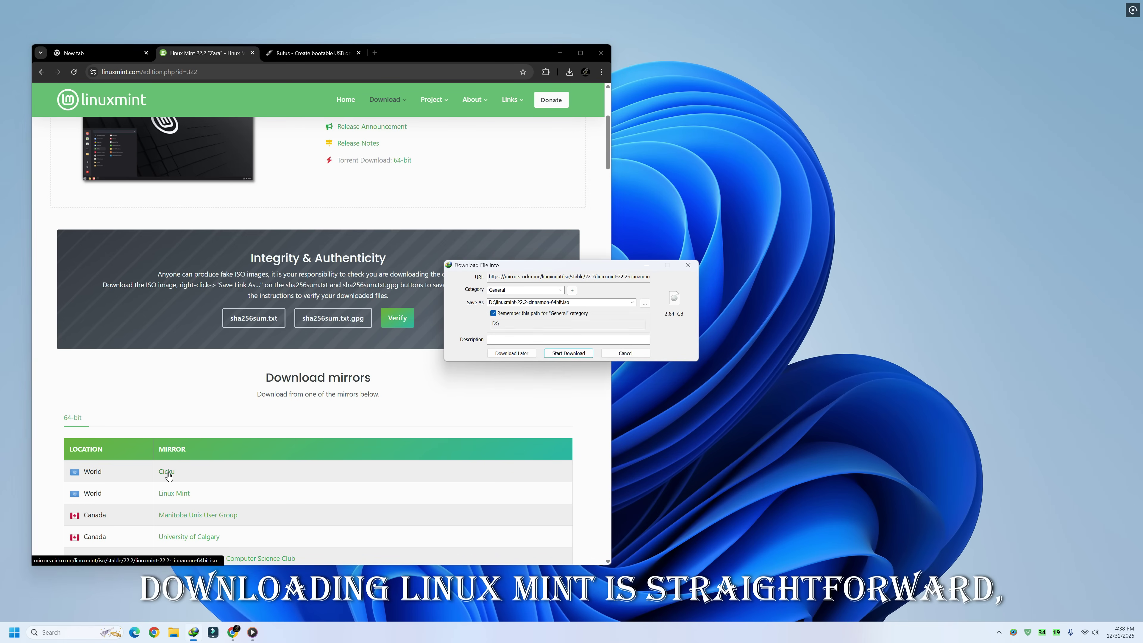
click(569, 353)
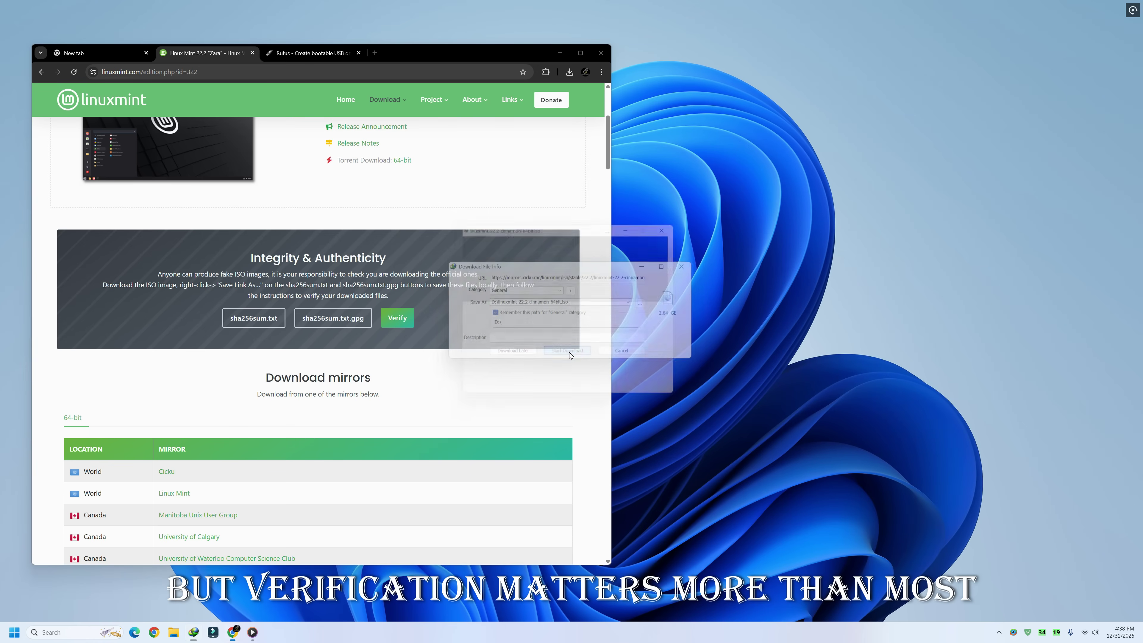
click(315, 286)
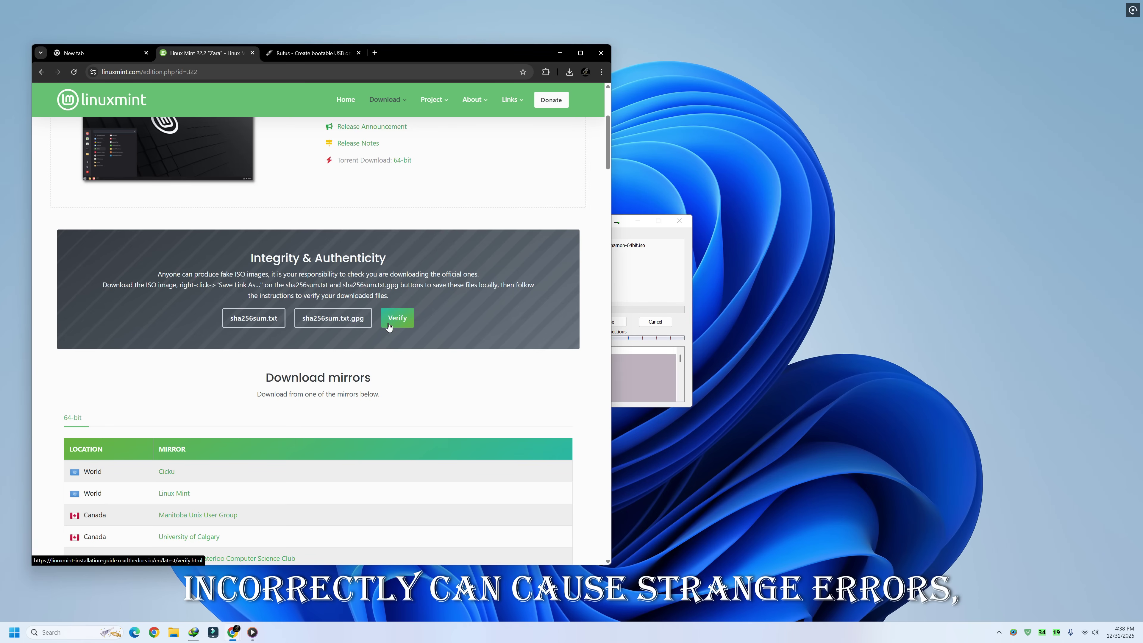
click(637, 281)
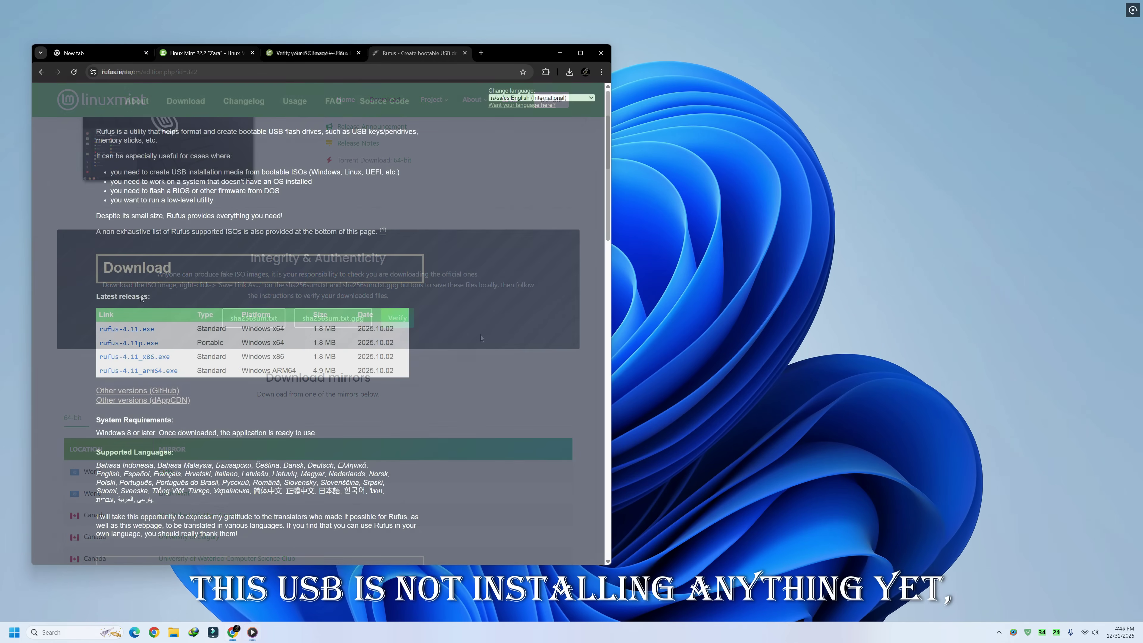
Download rufus-4.11.exe, run it from the Internet Download Manager list, and close the download manager
click(119, 333)
click(537, 354)
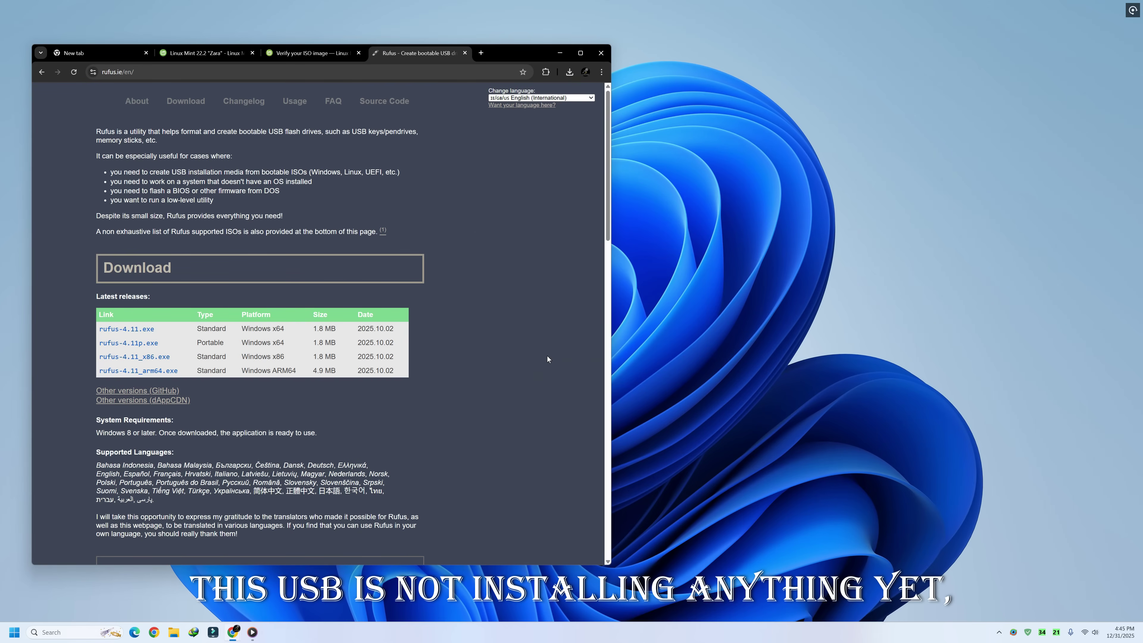
click(1000, 633)
click(1036, 612)
double_click(421, 283)
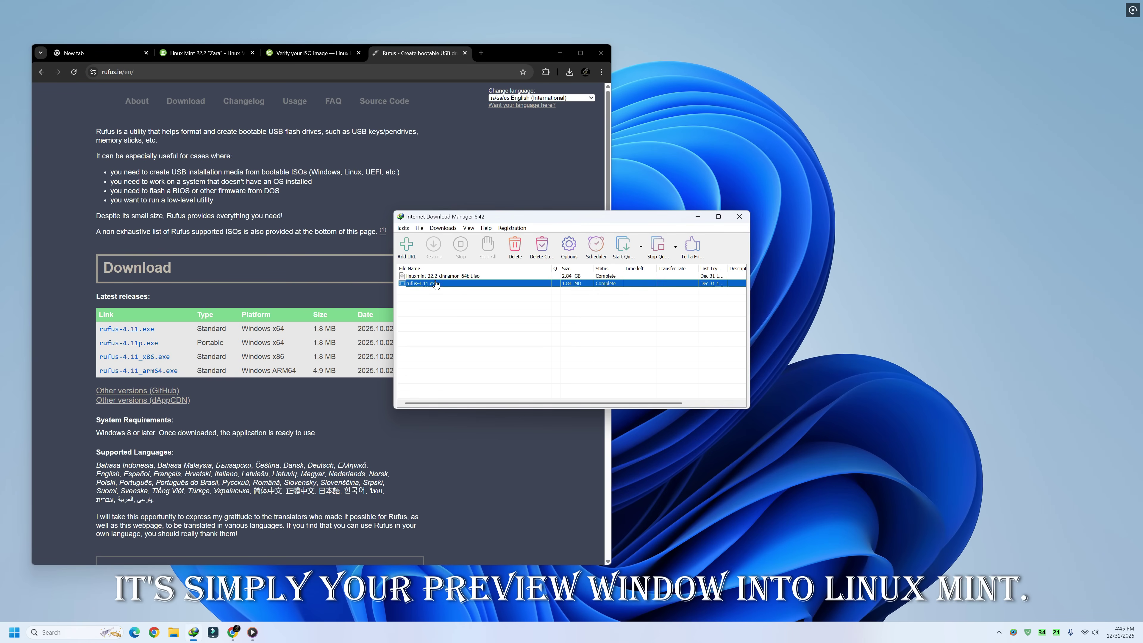
click(597, 395)
click(613, 389)
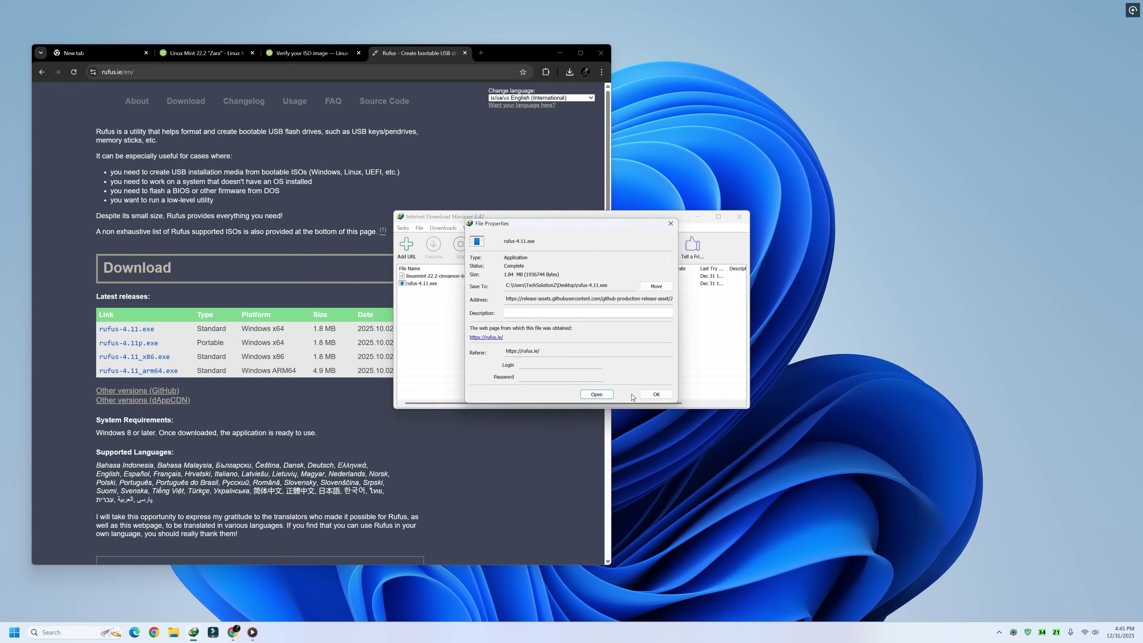
click(740, 216)
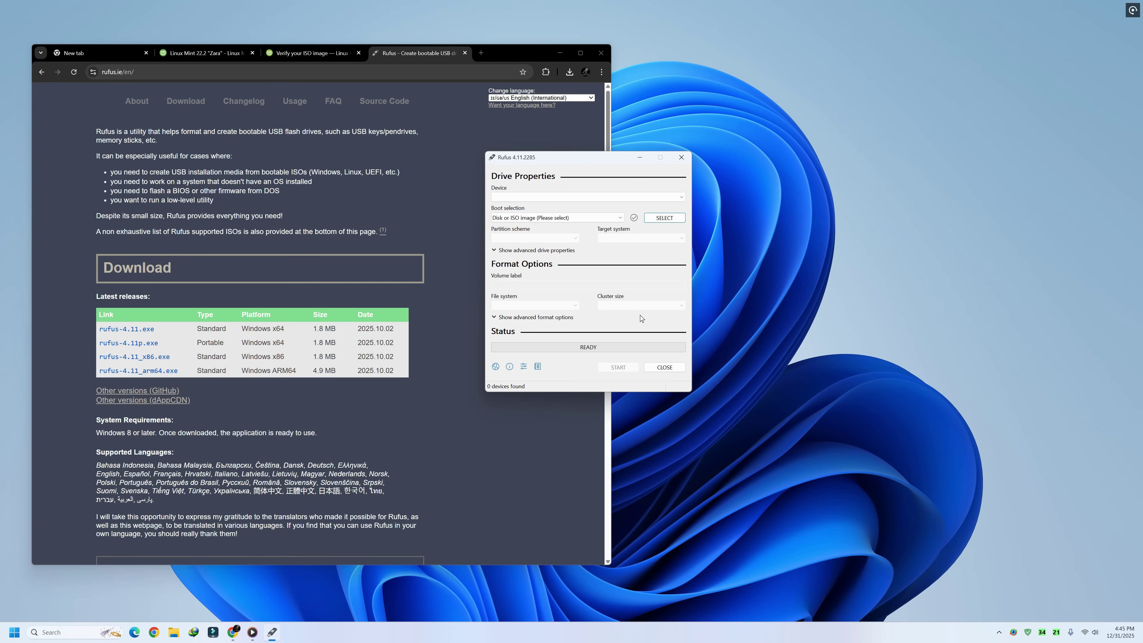
Load linuxmint-22.2-cinnamon-64bit.iso from the Klevv (D:) drive as the Rufus boot image
click(664, 217)
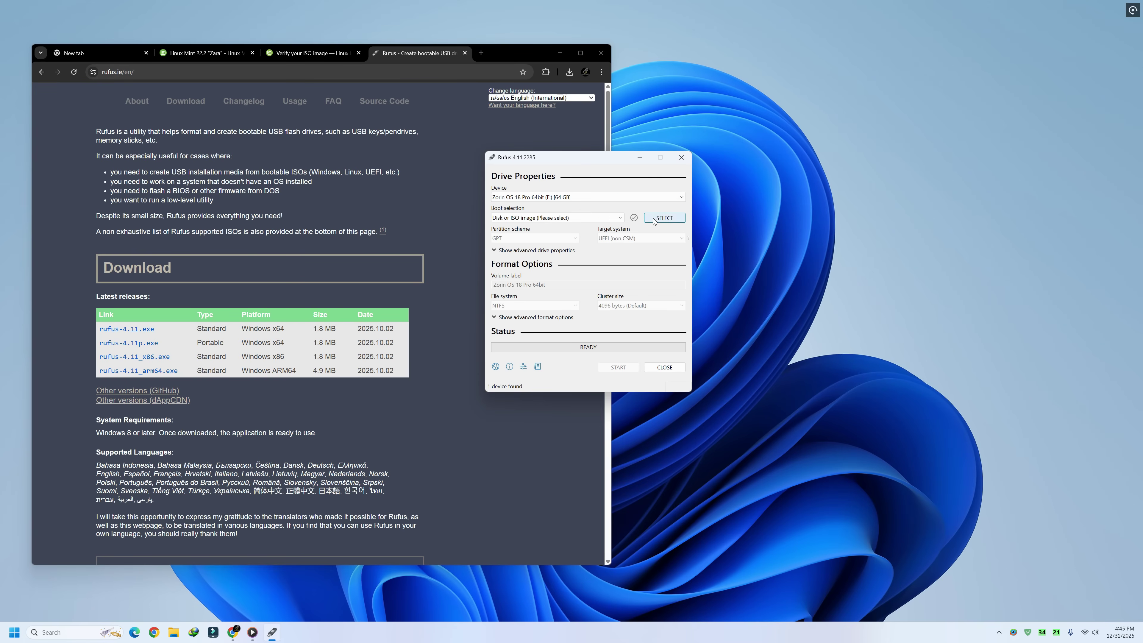
click(527, 378)
scroll(675, 343, down, 3)
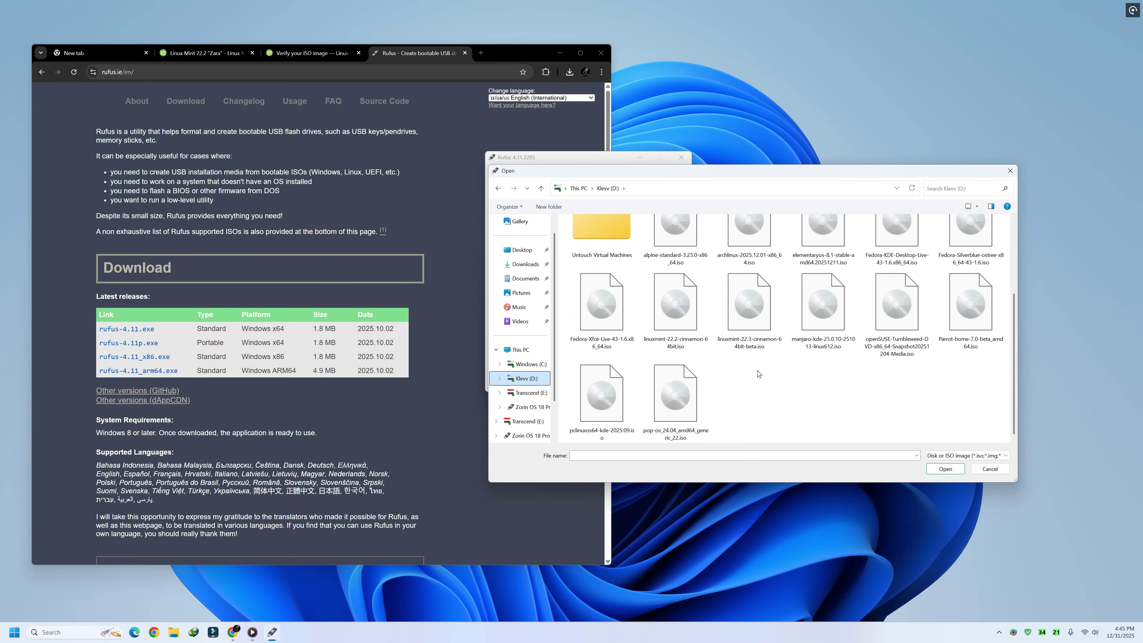
double_click(679, 343)
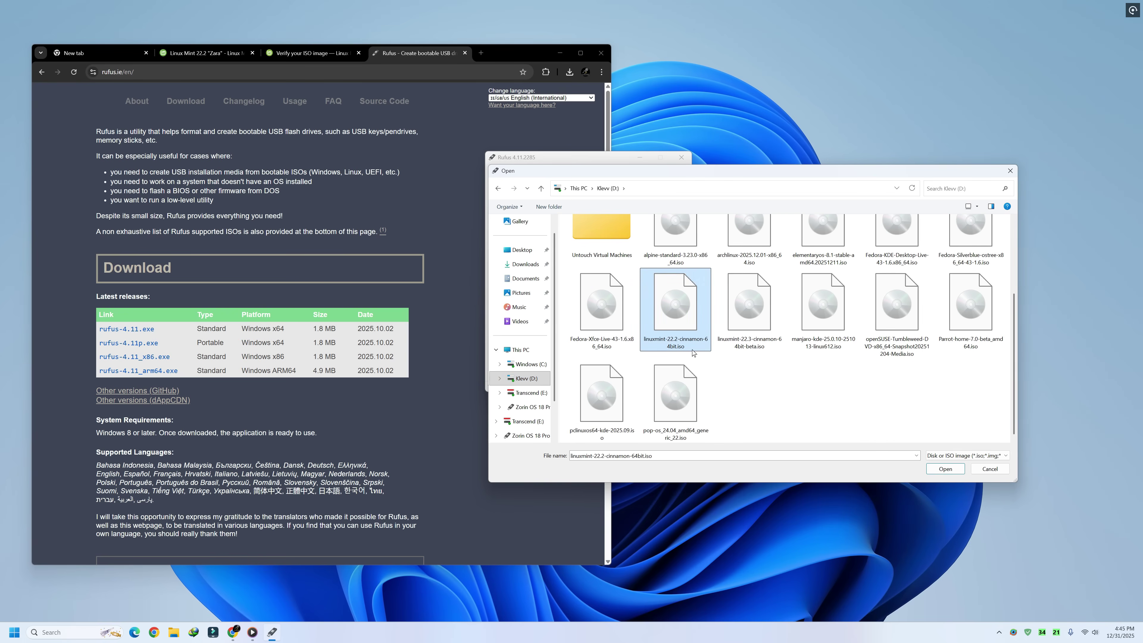
Set the partition scheme to GPT and start writing the USB drive in ISO Image mode
click(522, 258)
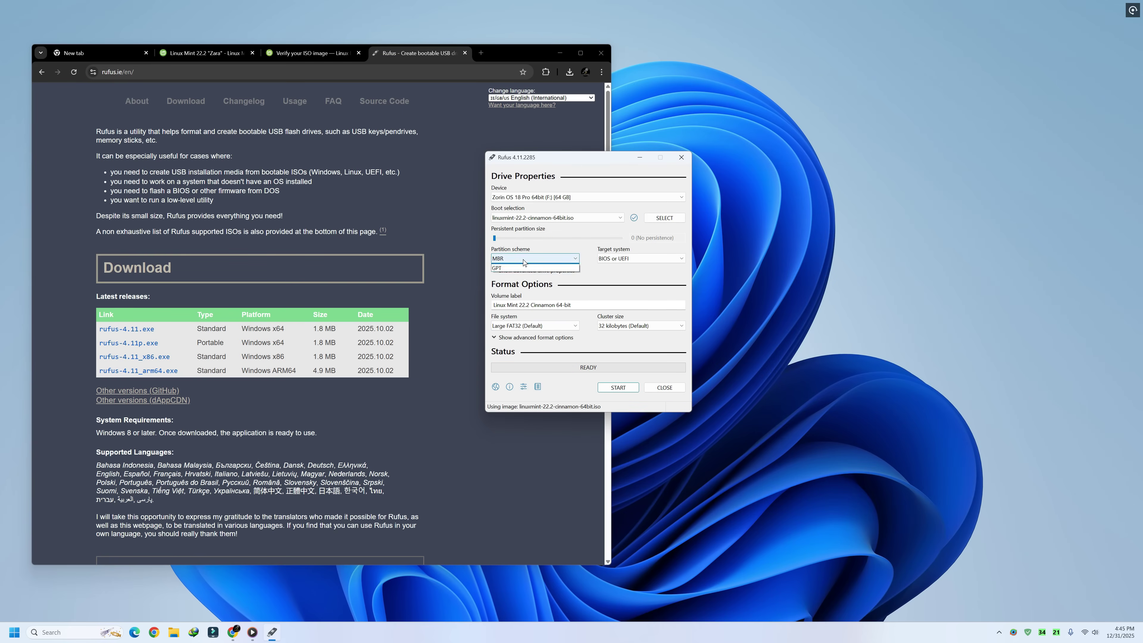
click(522, 273)
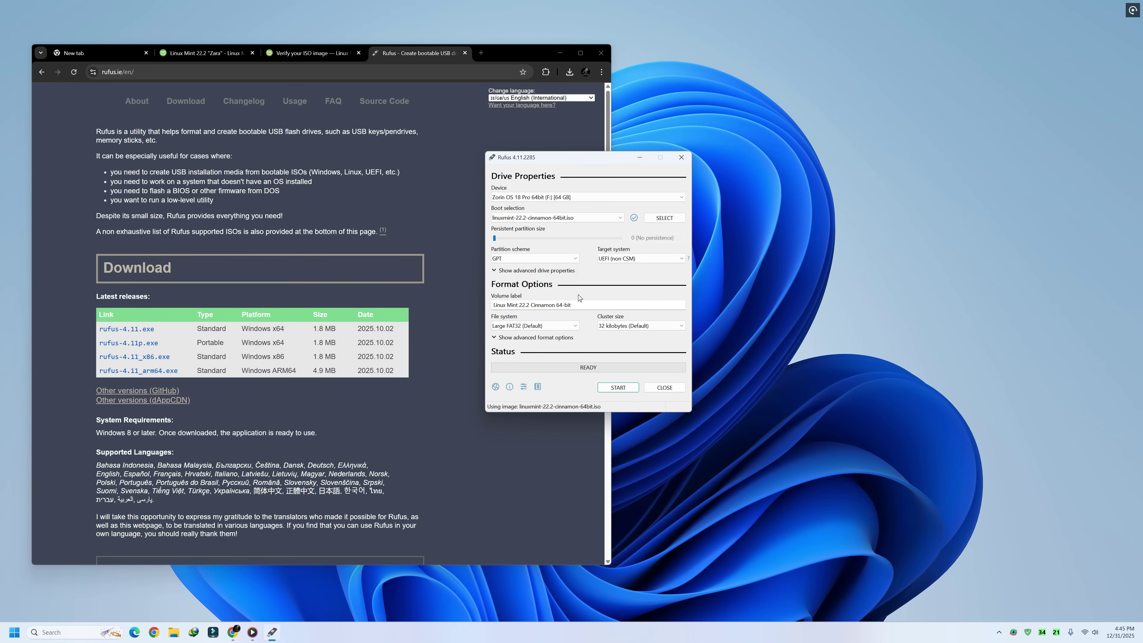
click(613, 390)
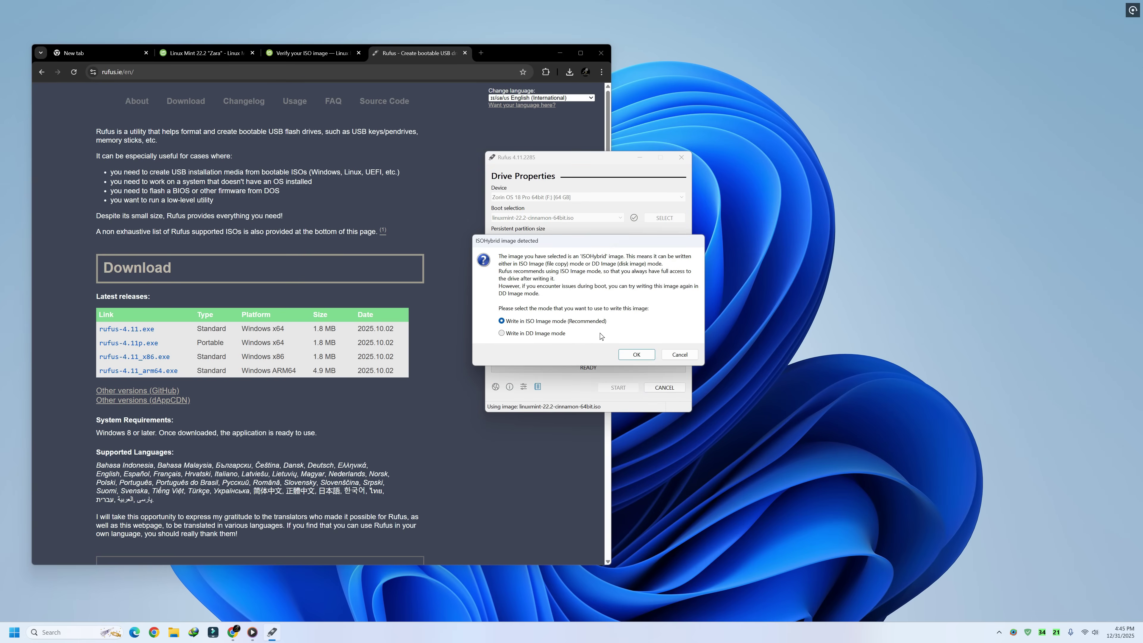
click(622, 356)
click(617, 300)
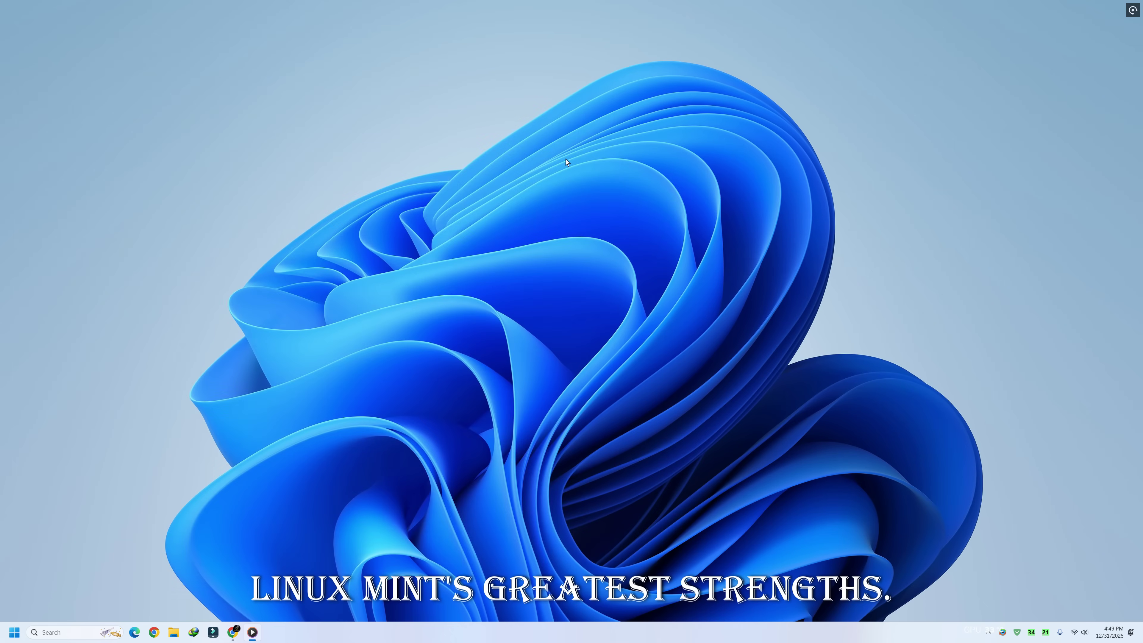
Reboot the computer from Windows and boot the Start Linux Mint 22.2 Cinnamon 64-bit entry
click(7, 638)
click(345, 601)
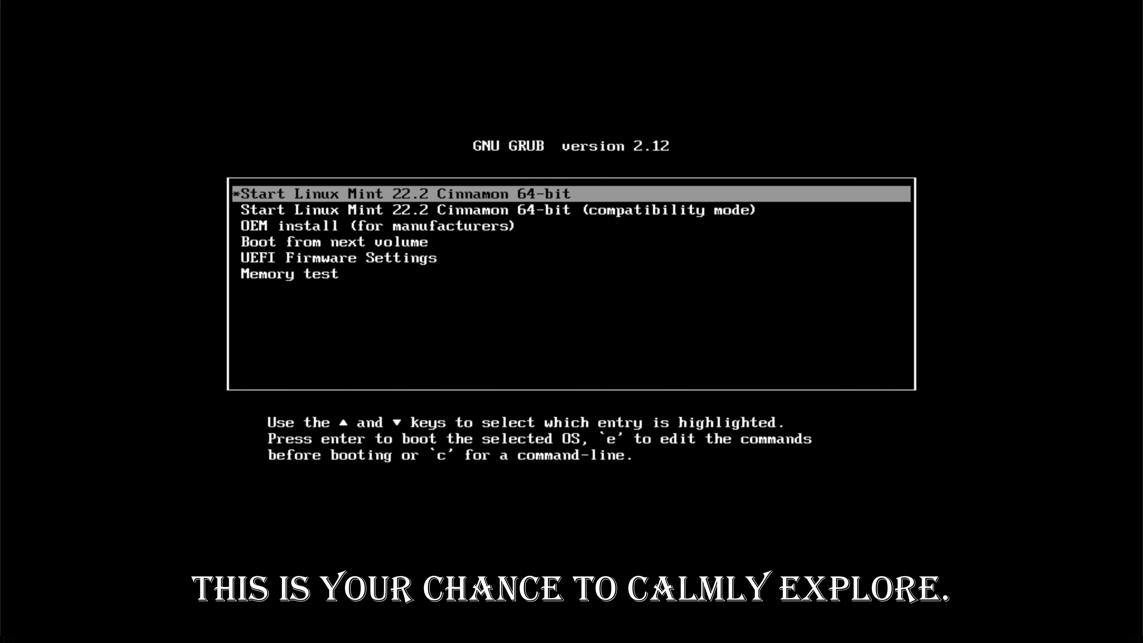
key(Return)
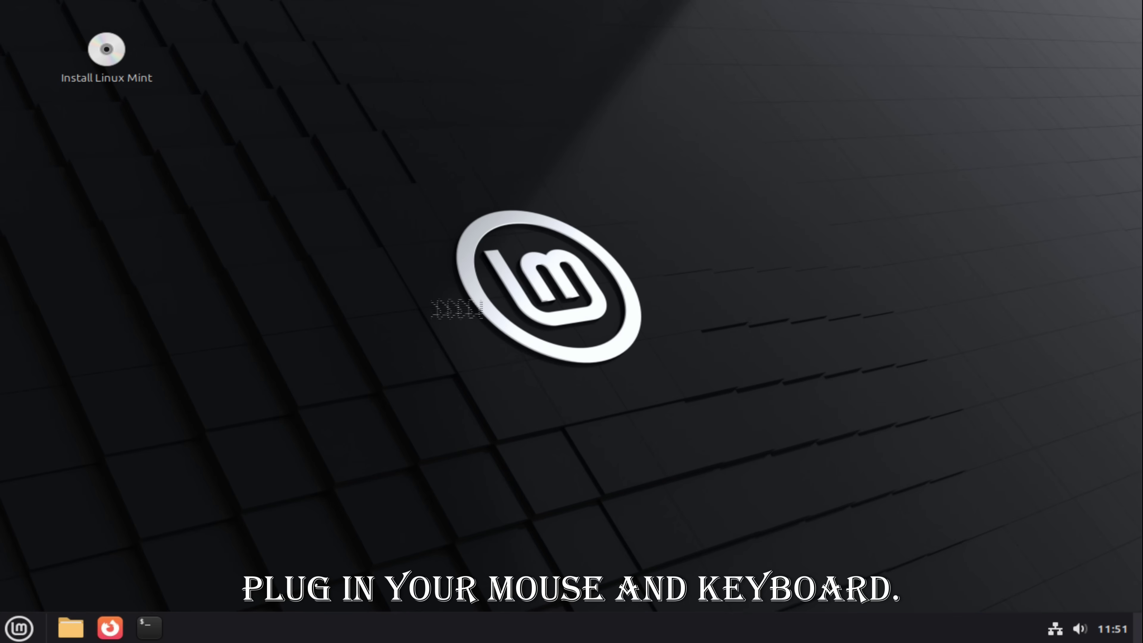
Explore the live desktop by viewing the Home folder, application menu, network connections and desktop context menu
click(71, 628)
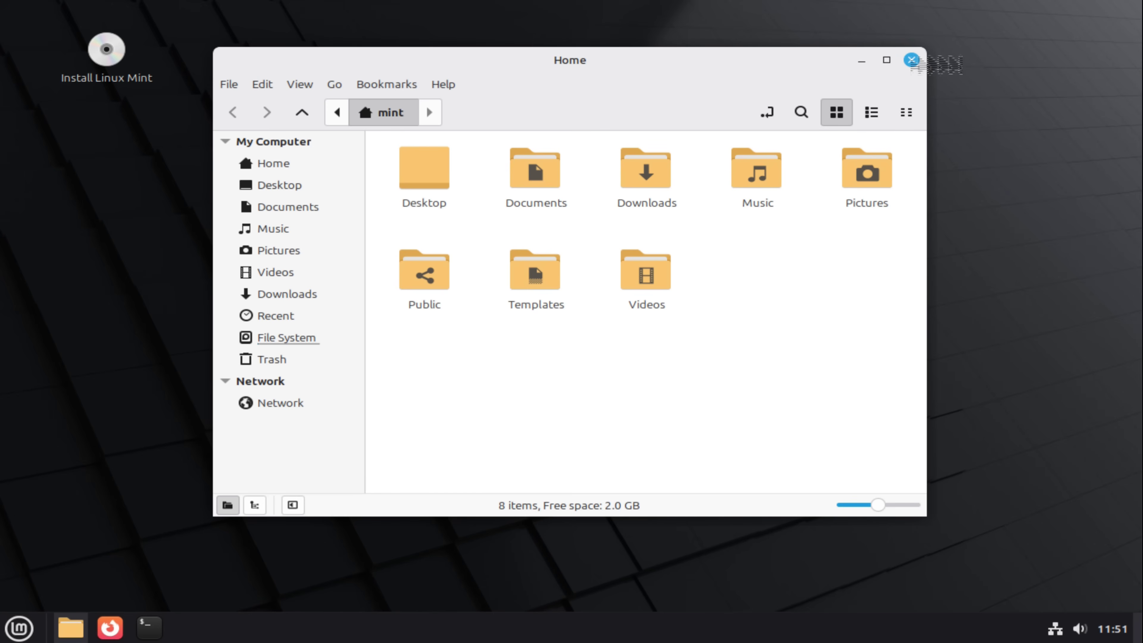
click(911, 60)
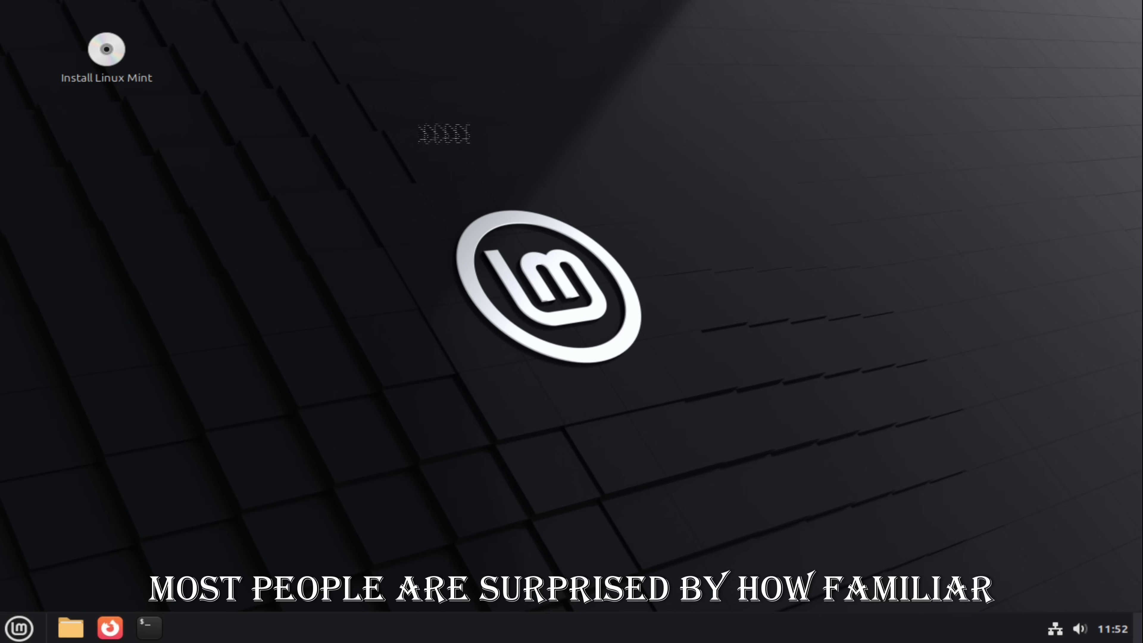
click(20, 629)
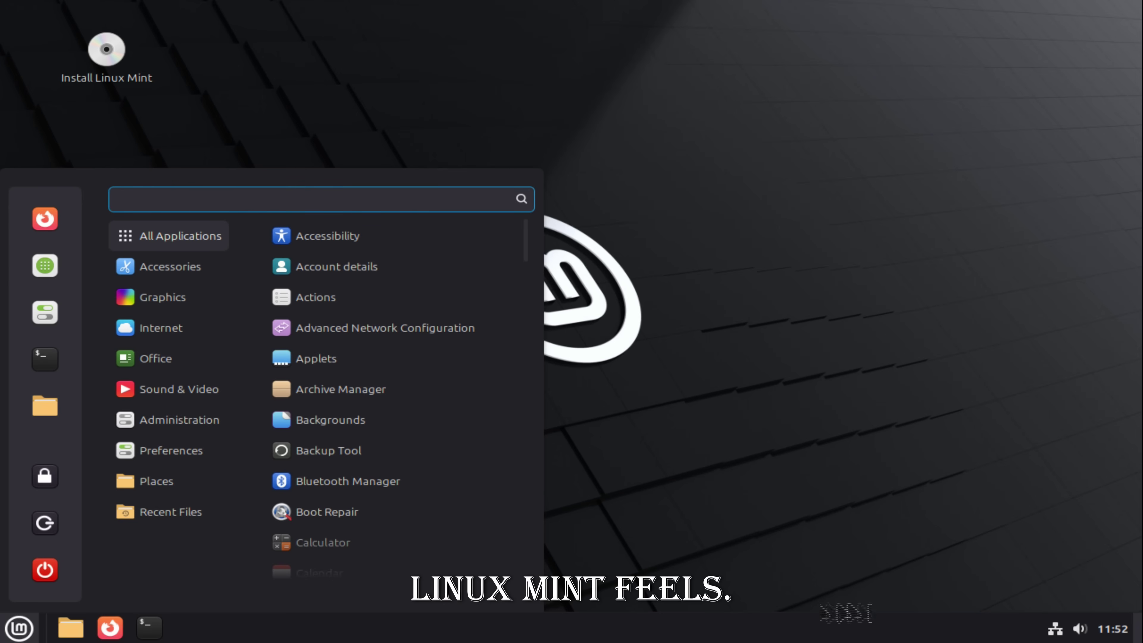
click(1055, 629)
click(1055, 628)
right_click(483, 334)
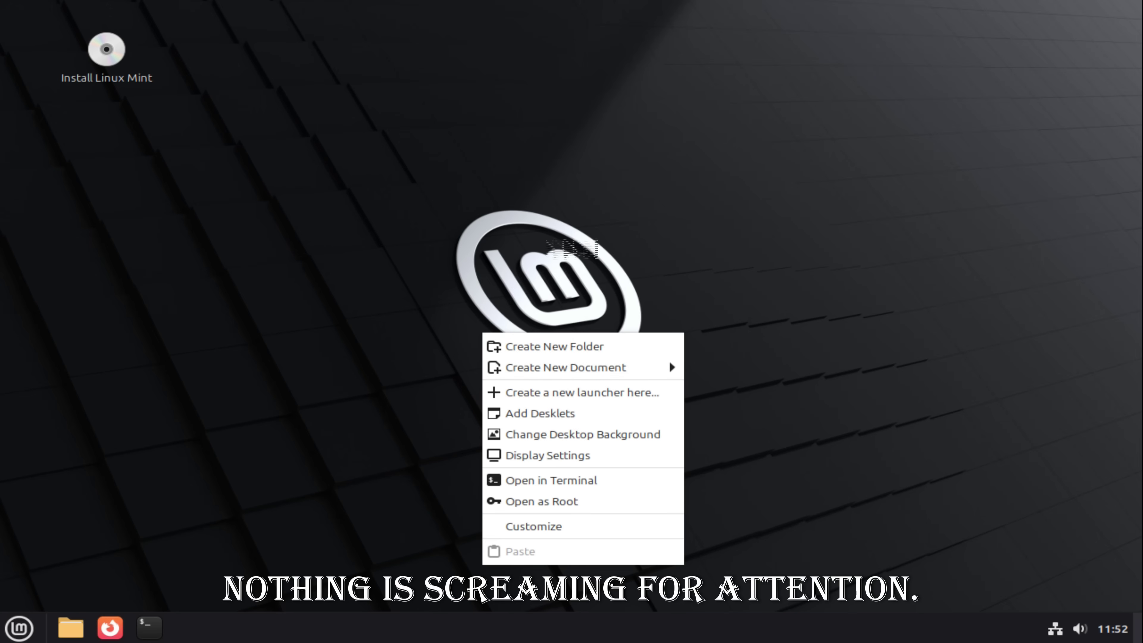
click(547, 243)
Browse the file manager's locations, including Desktop, Documents, Music, Pictures, Downloads, Recent, Trash and File System, and close the window
click(70, 627)
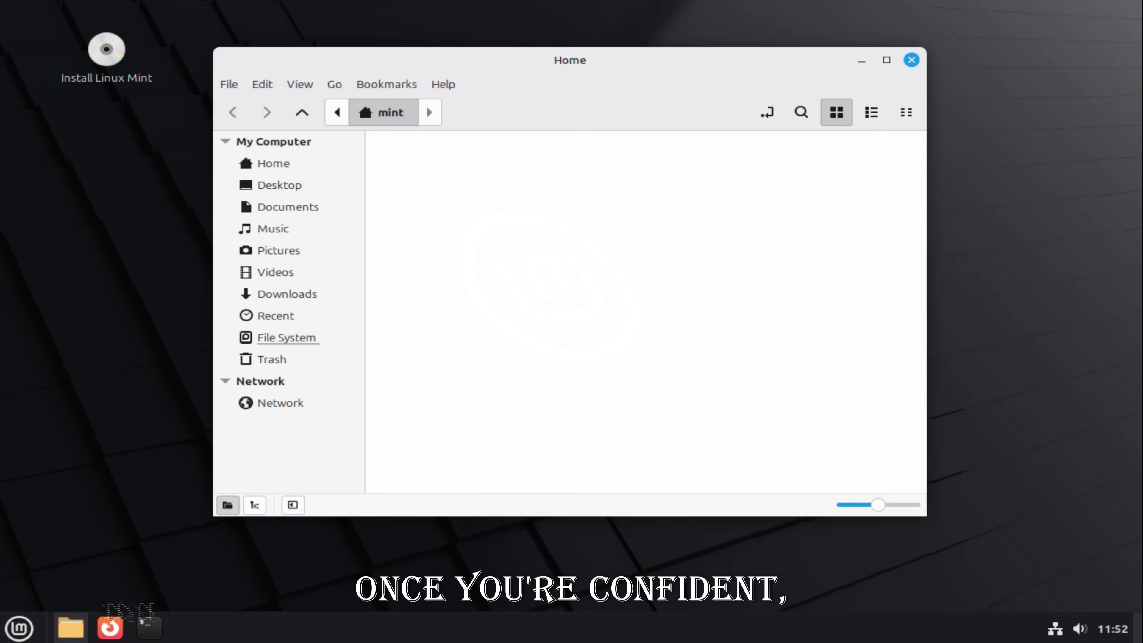
click(311, 185)
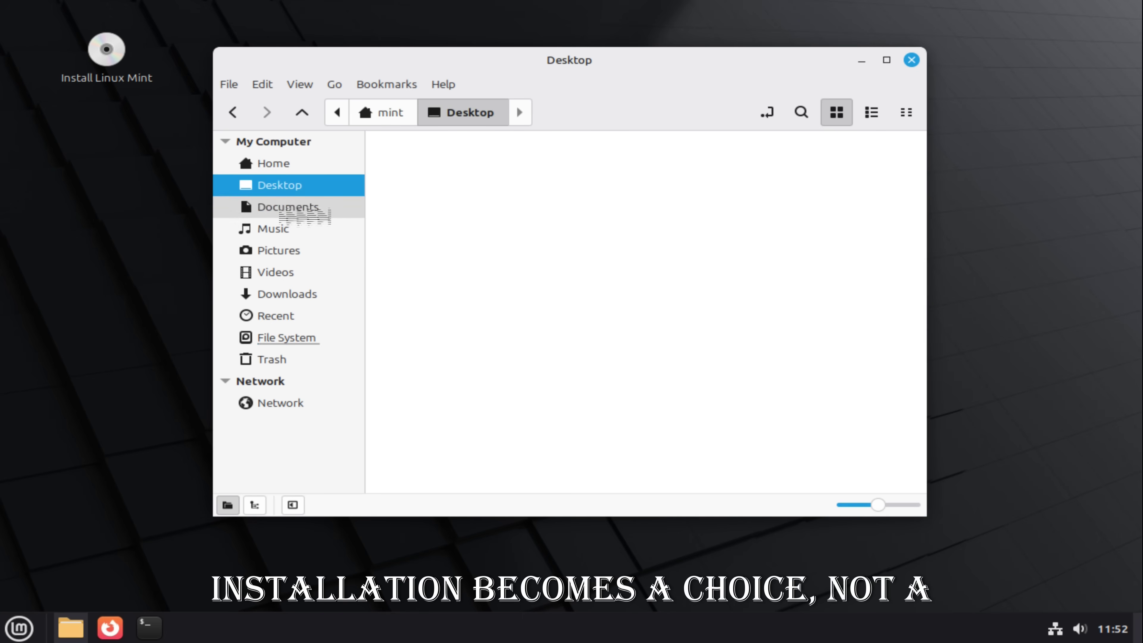
click(288, 207)
click(273, 228)
click(279, 250)
click(287, 294)
click(275, 316)
click(287, 338)
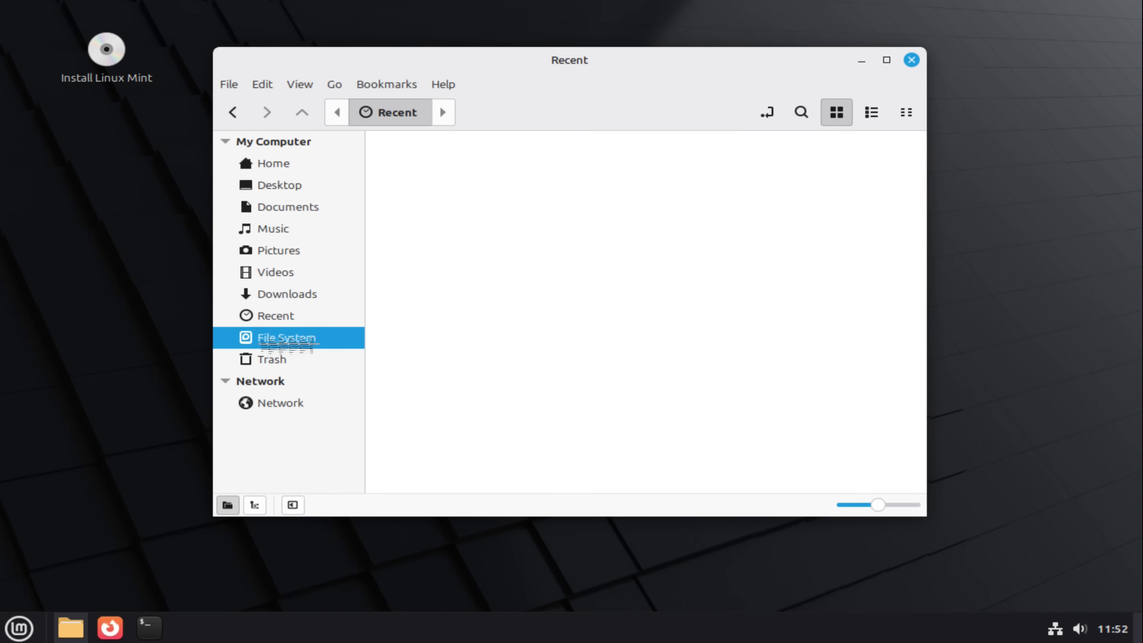
click(272, 359)
click(287, 337)
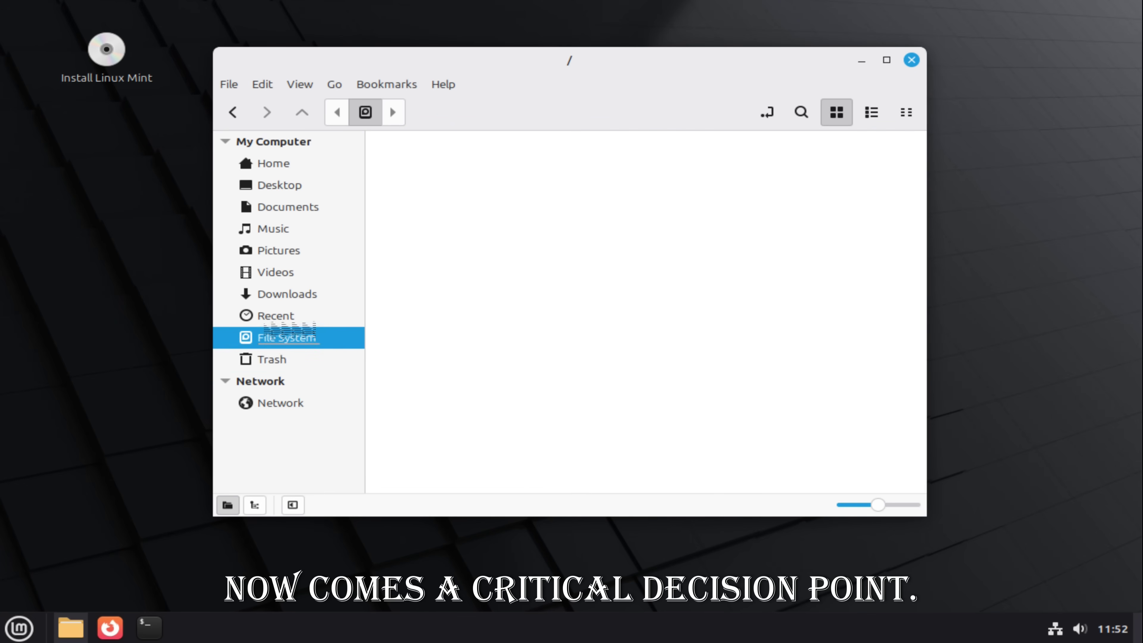
click(276, 315)
click(278, 250)
click(273, 229)
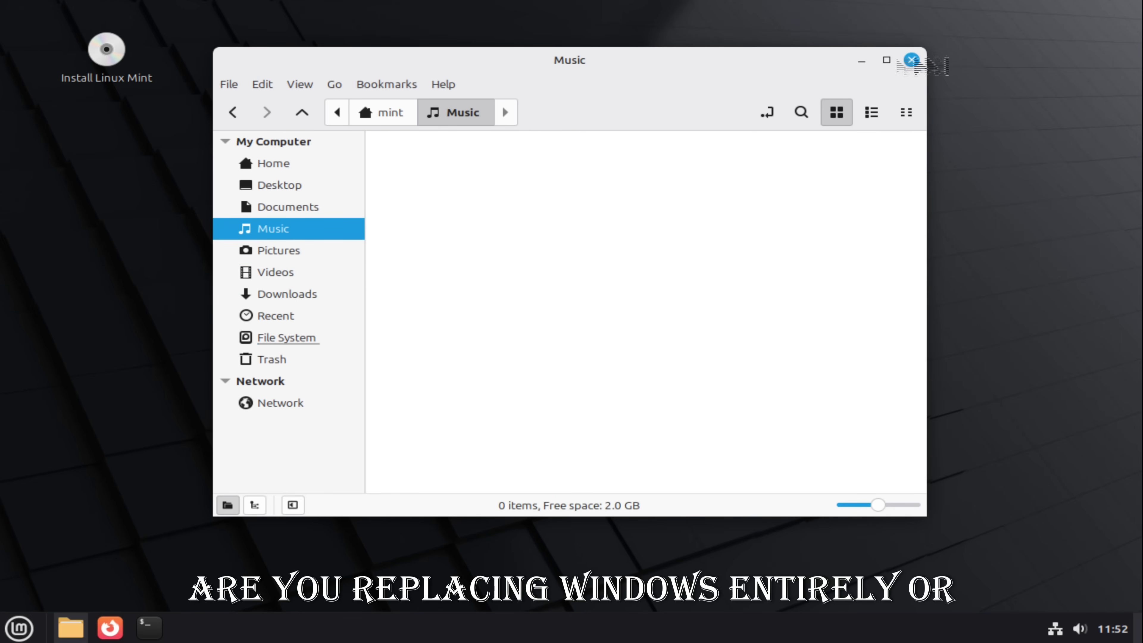
click(912, 60)
Look through the application menu's categories, including Graphics, Internet and Office
click(21, 627)
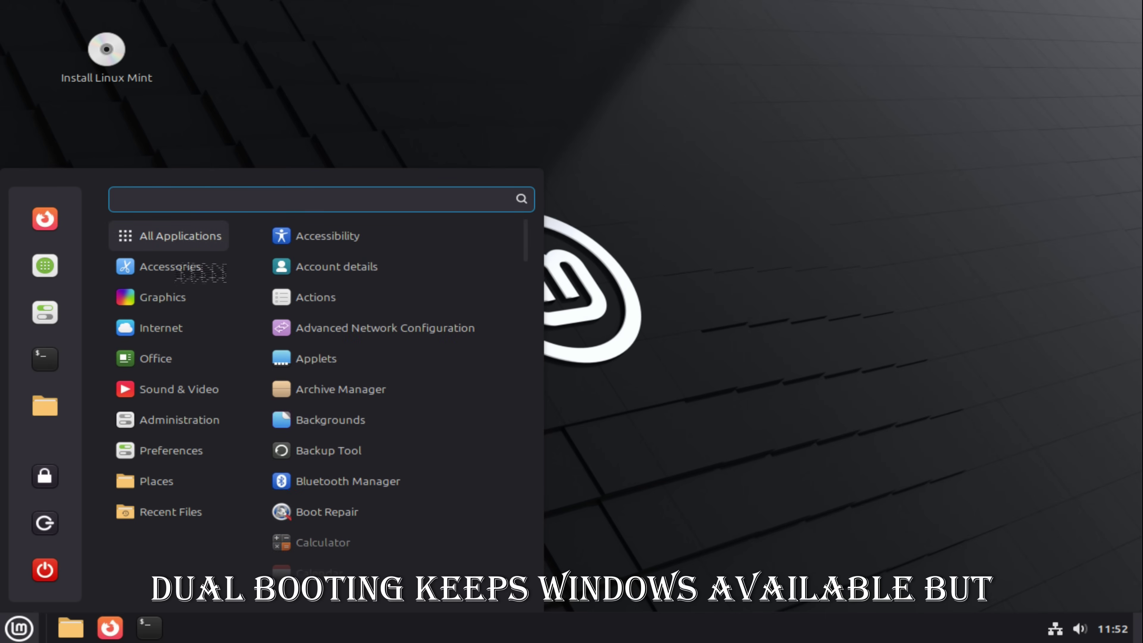
mouse_move(180, 298)
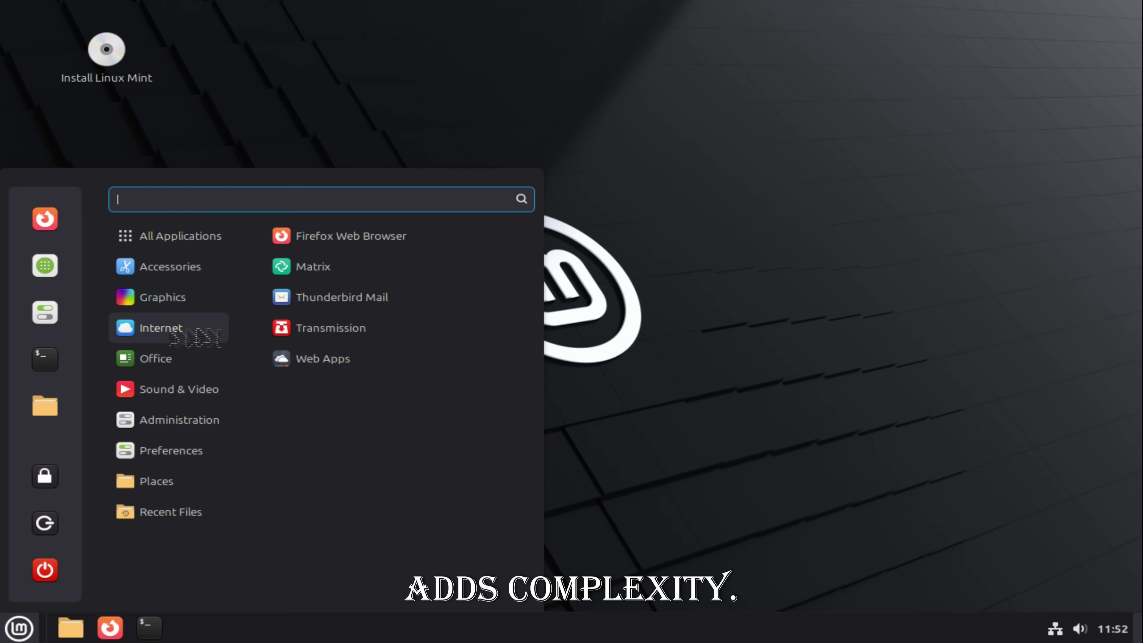
mouse_move(189, 360)
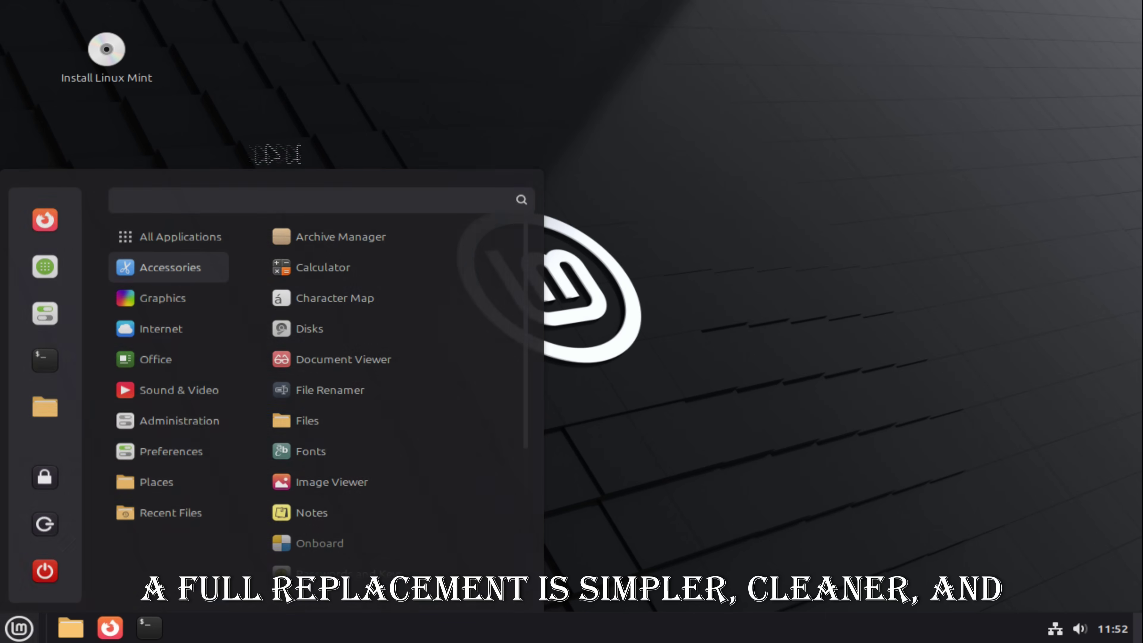
Open the Linux Mint installer from its desktop icon
click(180, 103)
right_click(135, 80)
click(182, 102)
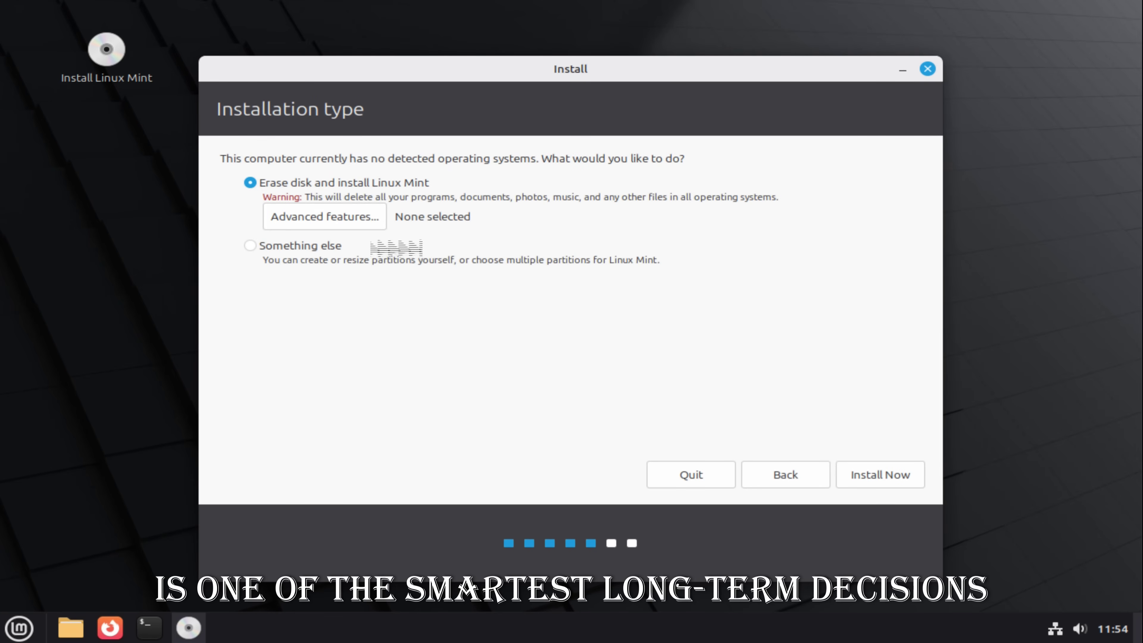
Choose to erase the disk and install Linux Mint without advanced features, and write the partition changes to the disk
click(252, 249)
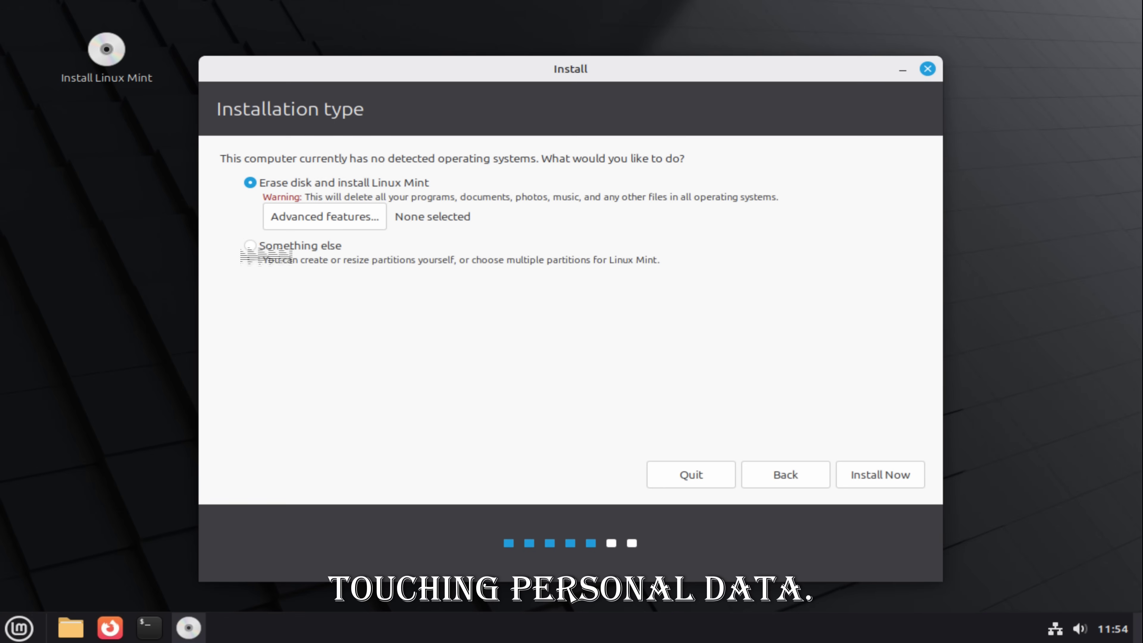
click(293, 225)
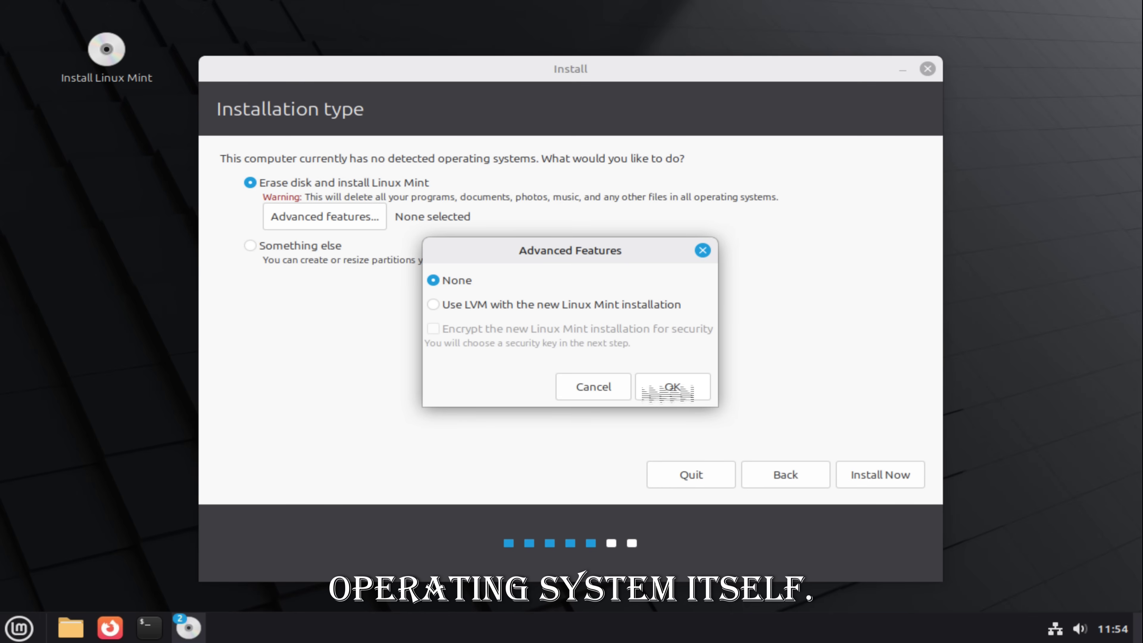
click(592, 387)
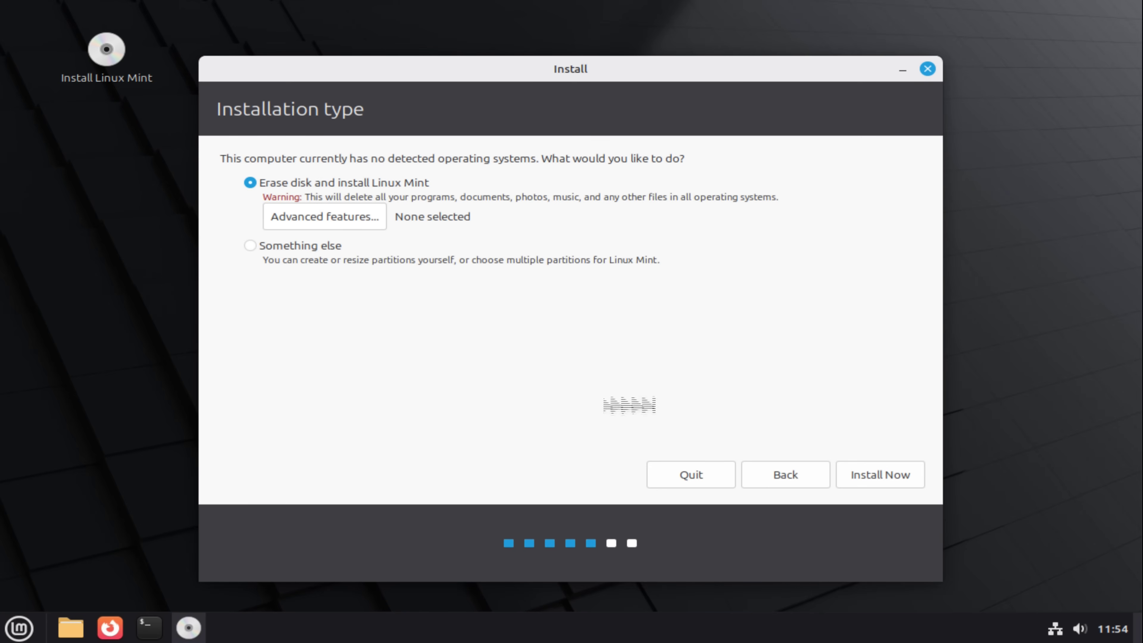
click(873, 477)
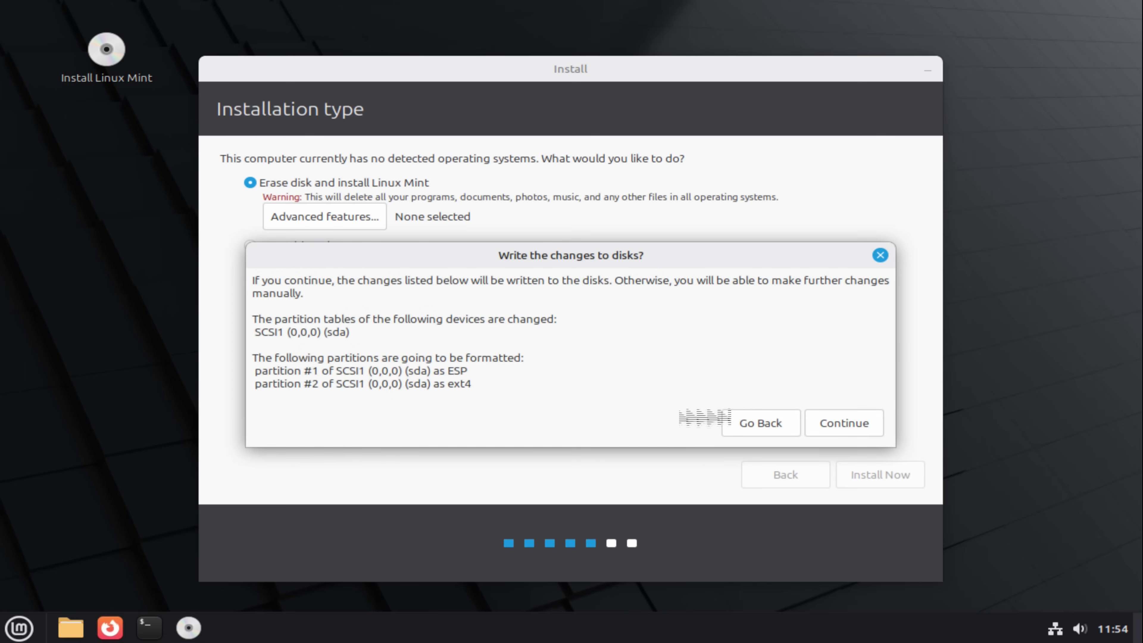
click(828, 425)
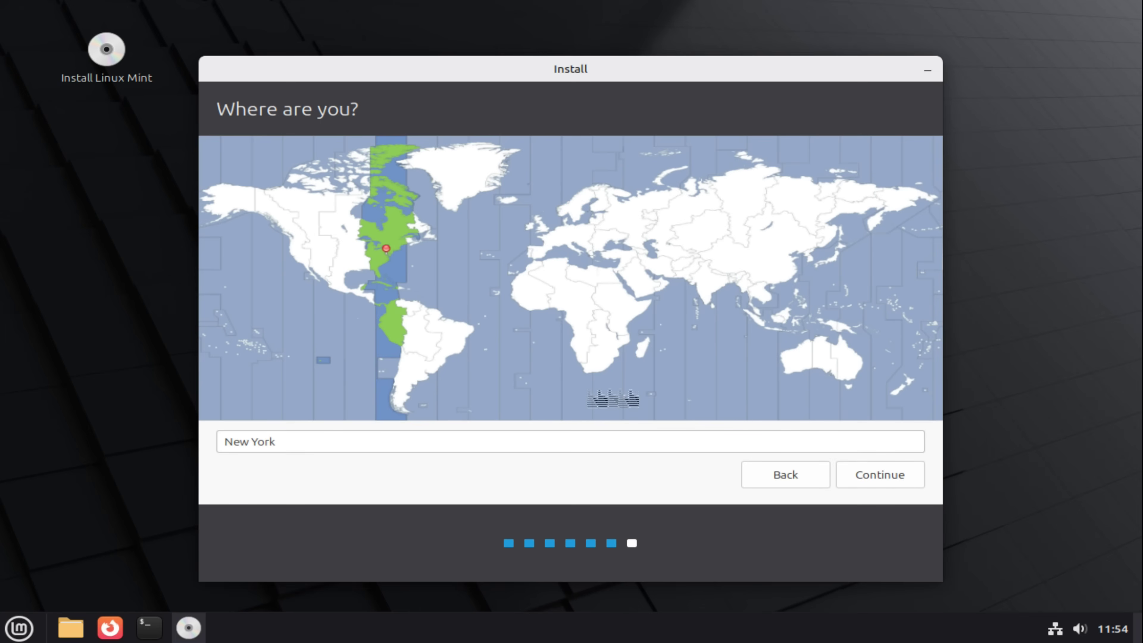
Accept New York as the location and submit the account details with computer name Mint-PC and password-required login
click(914, 481)
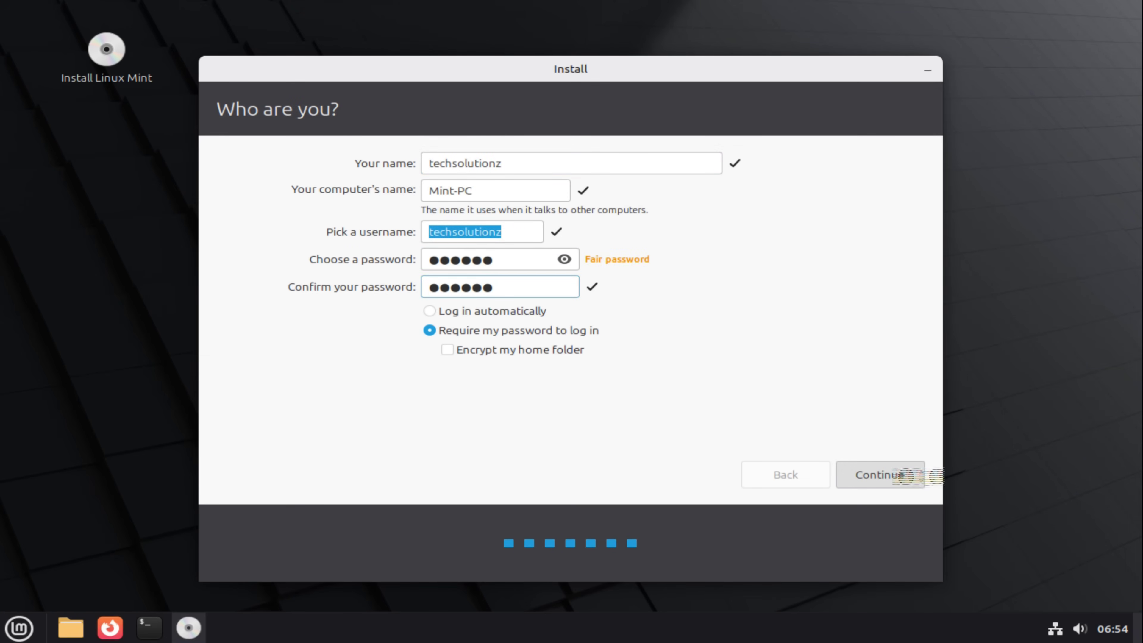
click(896, 473)
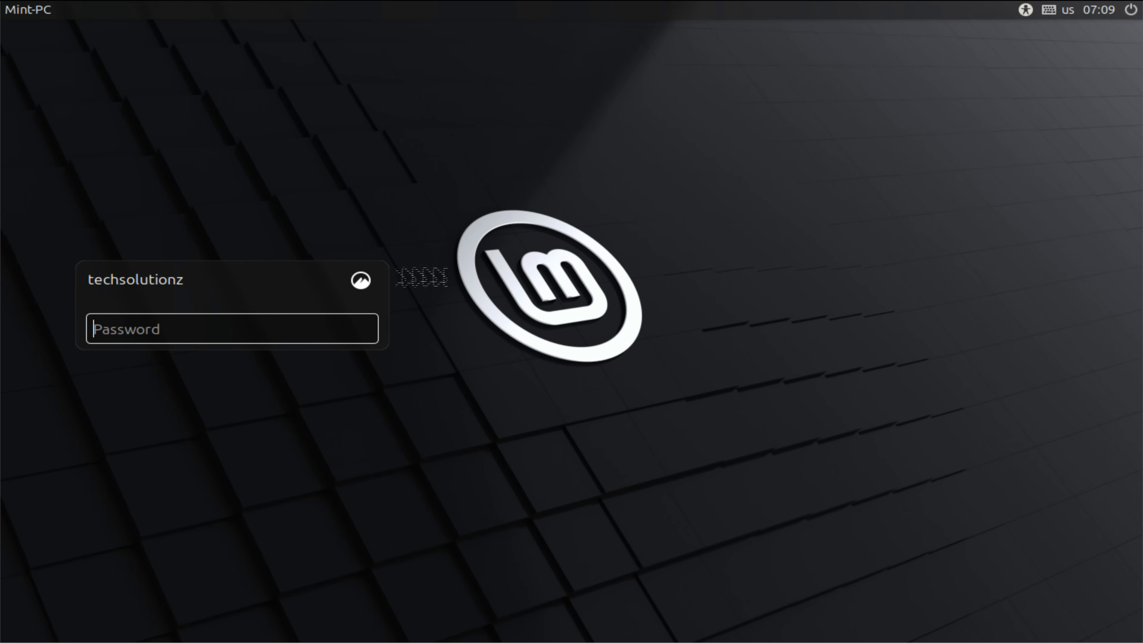
Log in to the installed system with the account password and look through the First Steps of the Welcome window
text(•••)
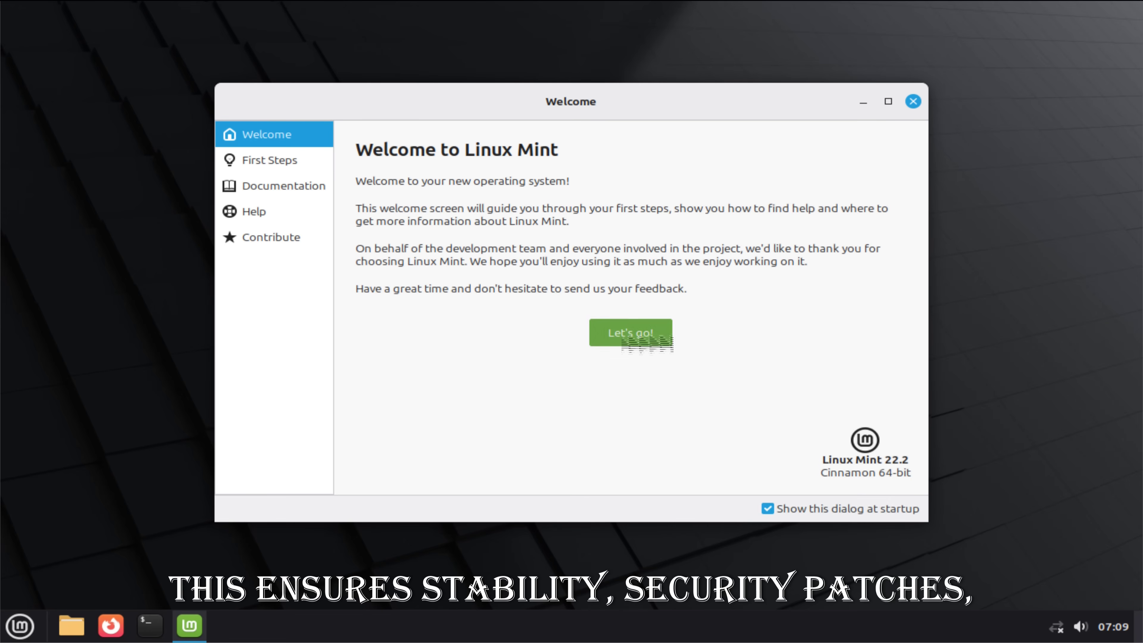
click(626, 336)
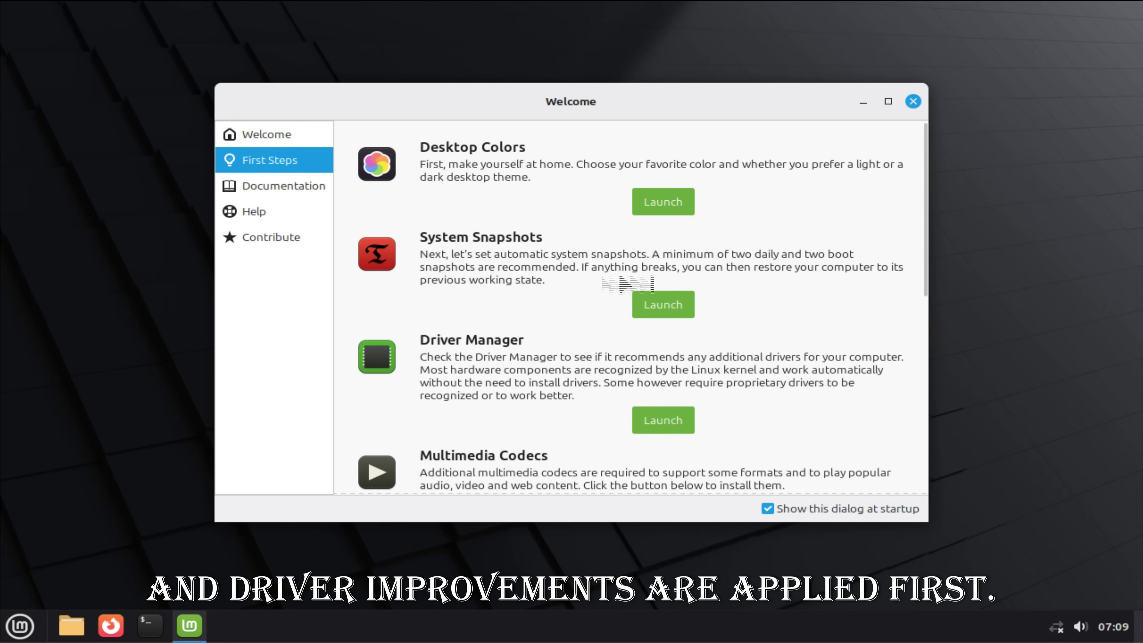
scroll(684, 382, down, 10)
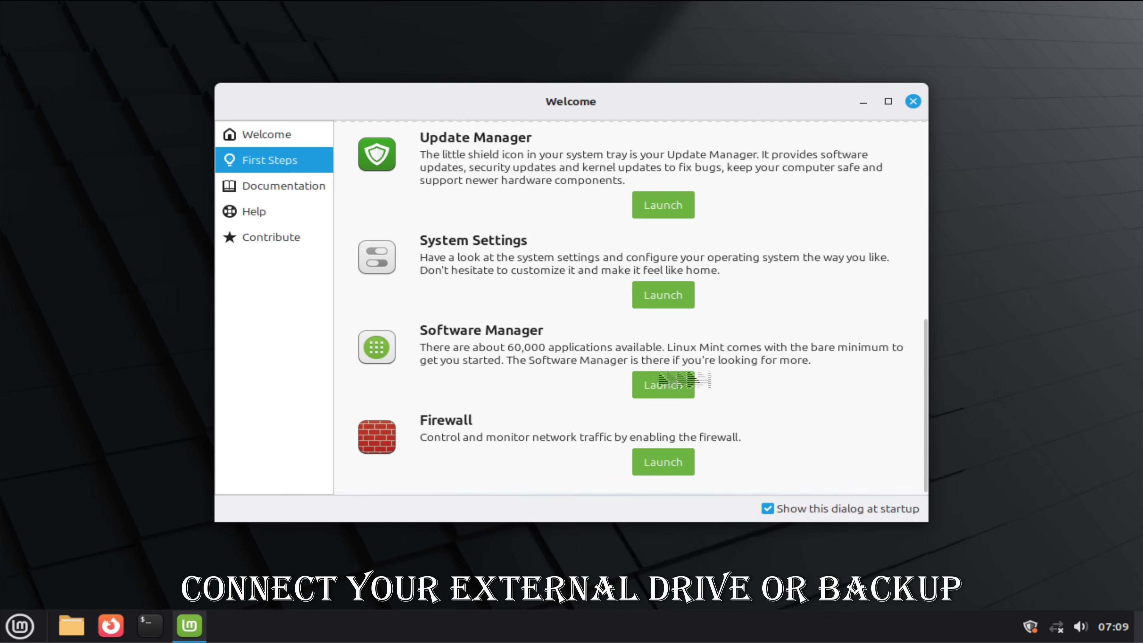
scroll(684, 382, up, 10)
scroll(684, 382, down, 10)
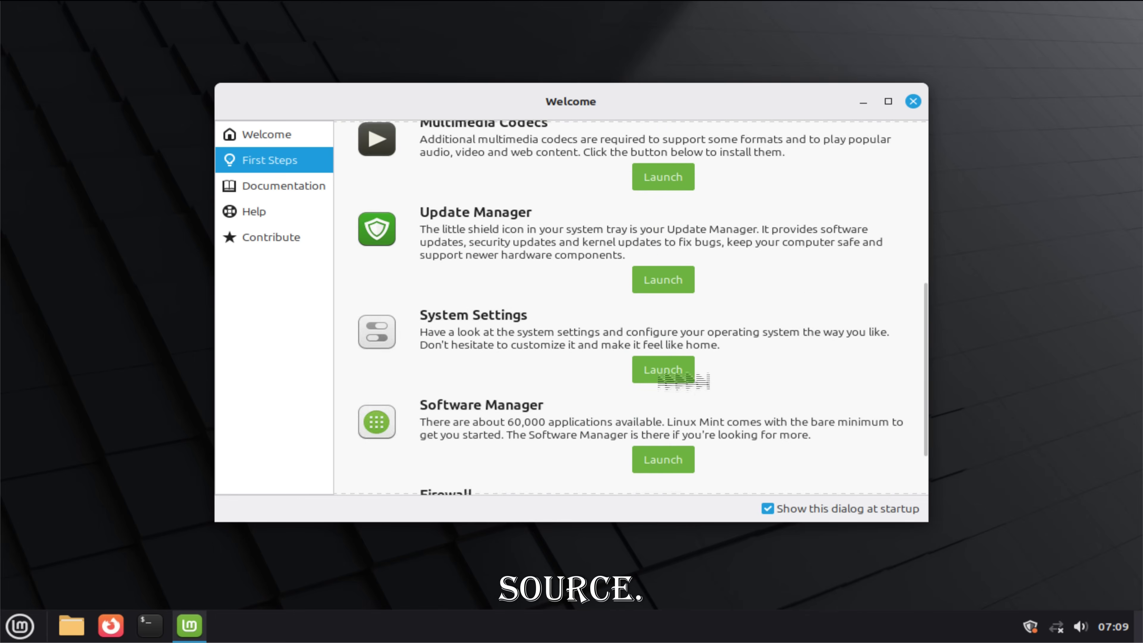
scroll(683, 382, up, 4)
scroll(683, 382, up, 4)
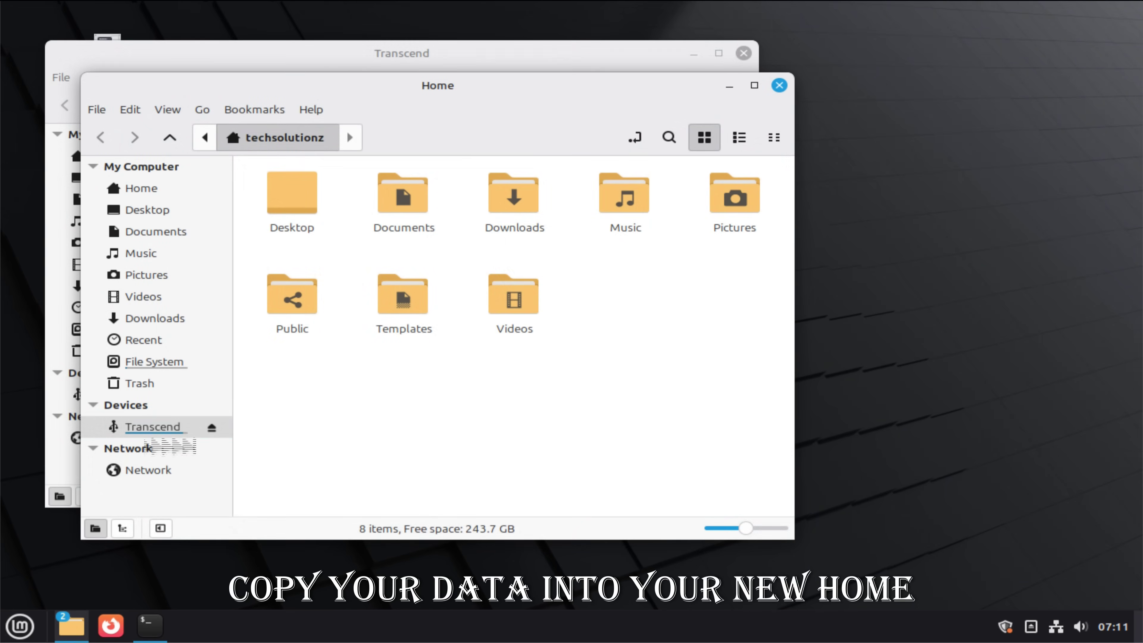
Open the Transcend external drive and look through the contents of its Data folder
click(171, 427)
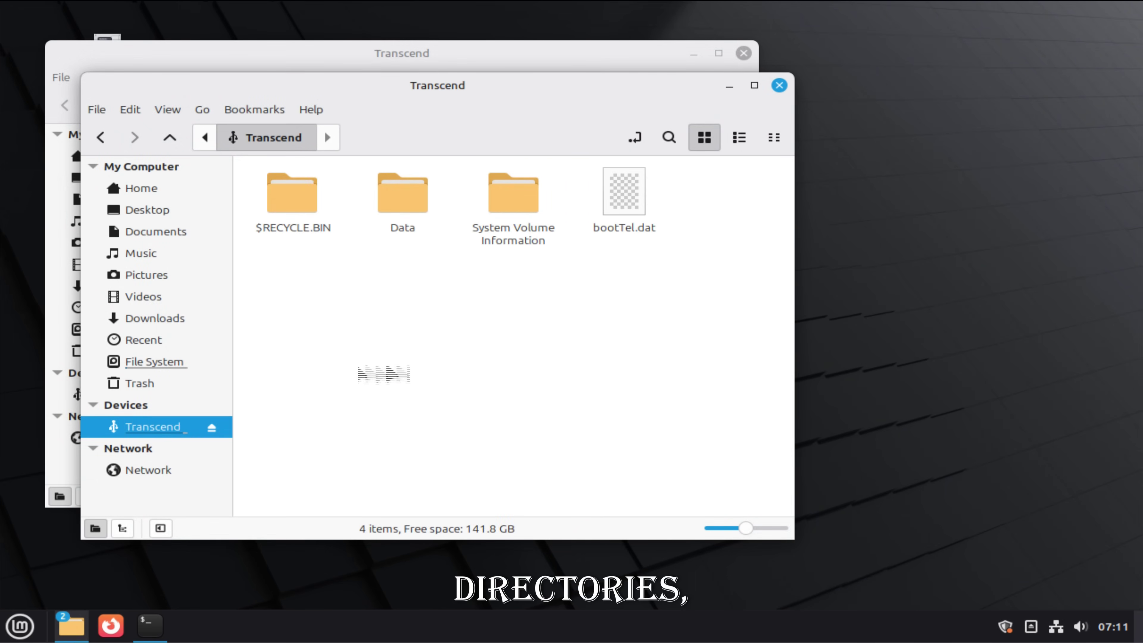
right_click(410, 203)
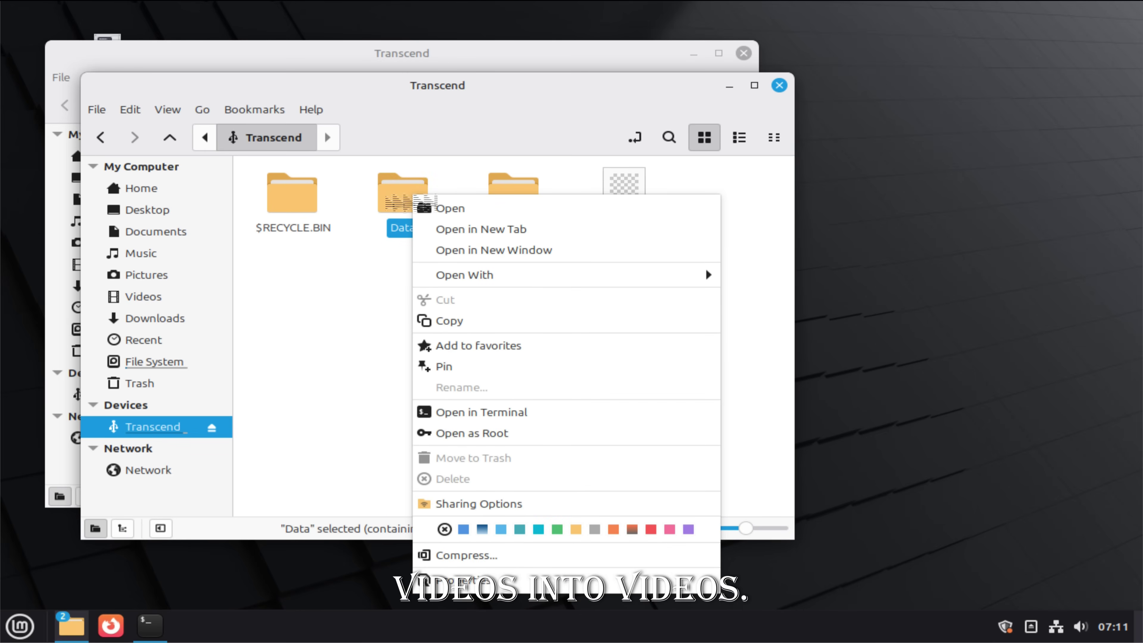
click(409, 203)
double_click(422, 206)
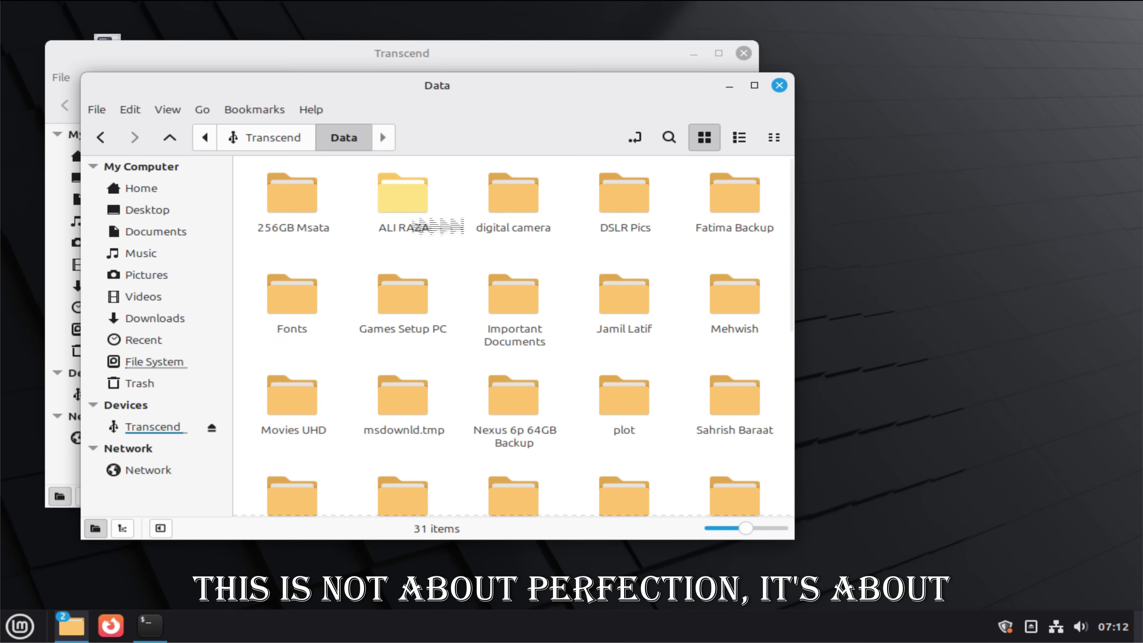
scroll(556, 323, down, 5)
scroll(557, 323, up, 5)
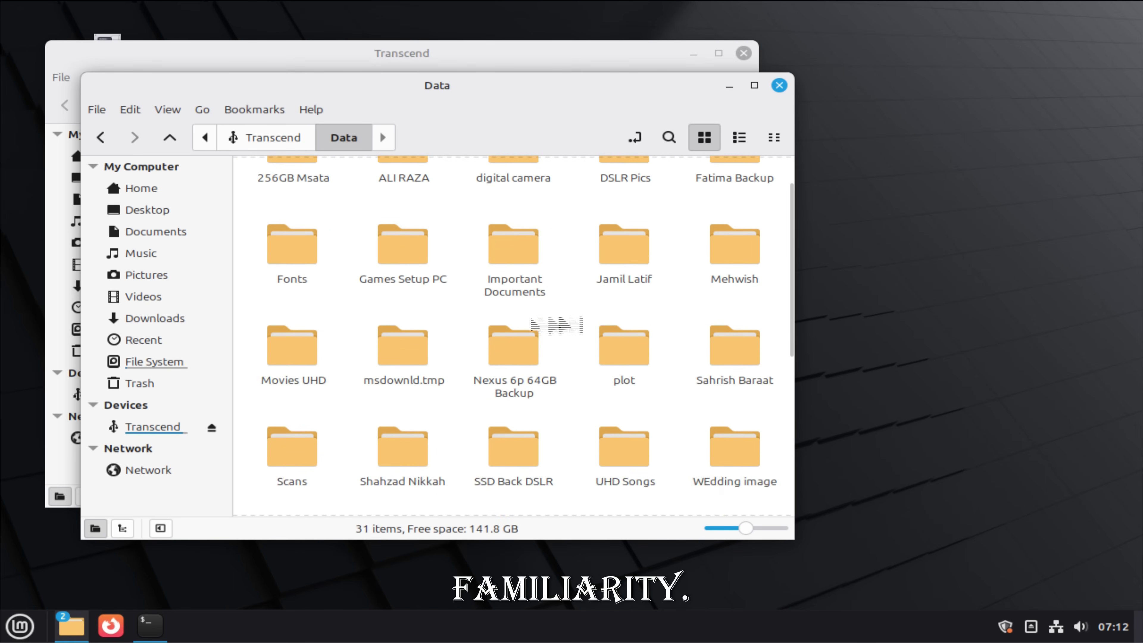
Copy the Data folder from the Transcend drive into the Documents folder
click(100, 137)
right_click(391, 198)
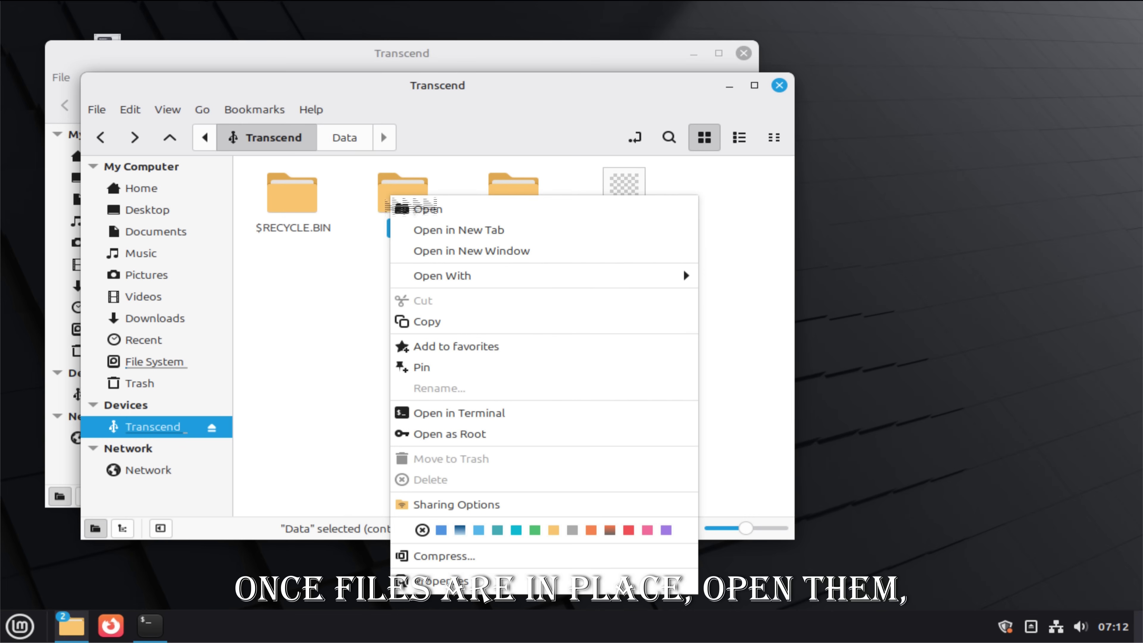
click(453, 321)
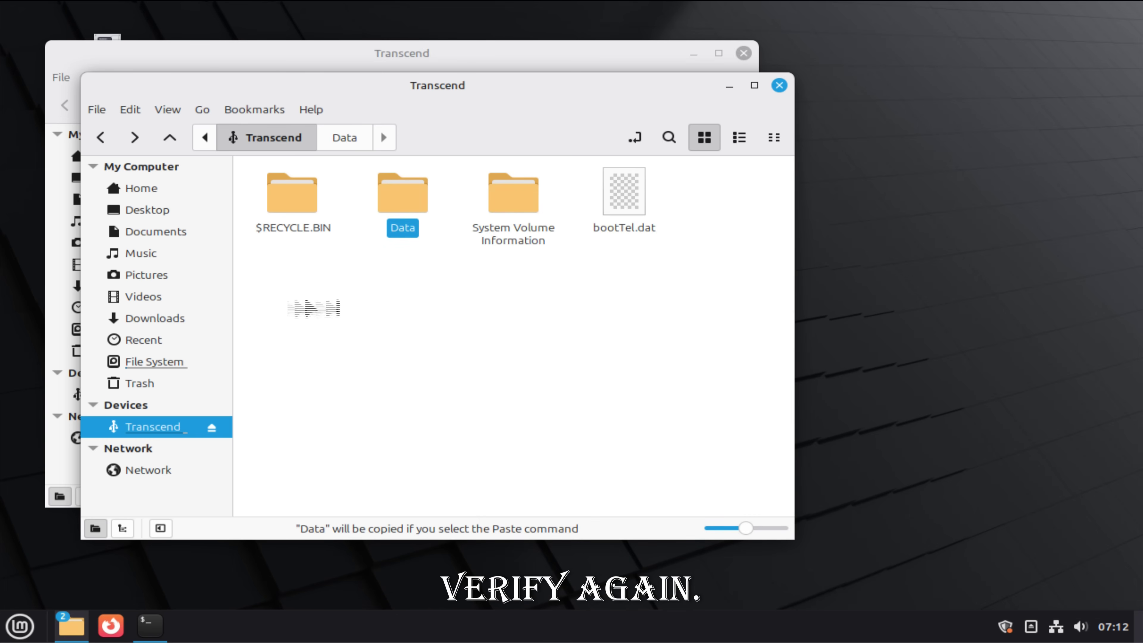
click(156, 231)
right_click(342, 273)
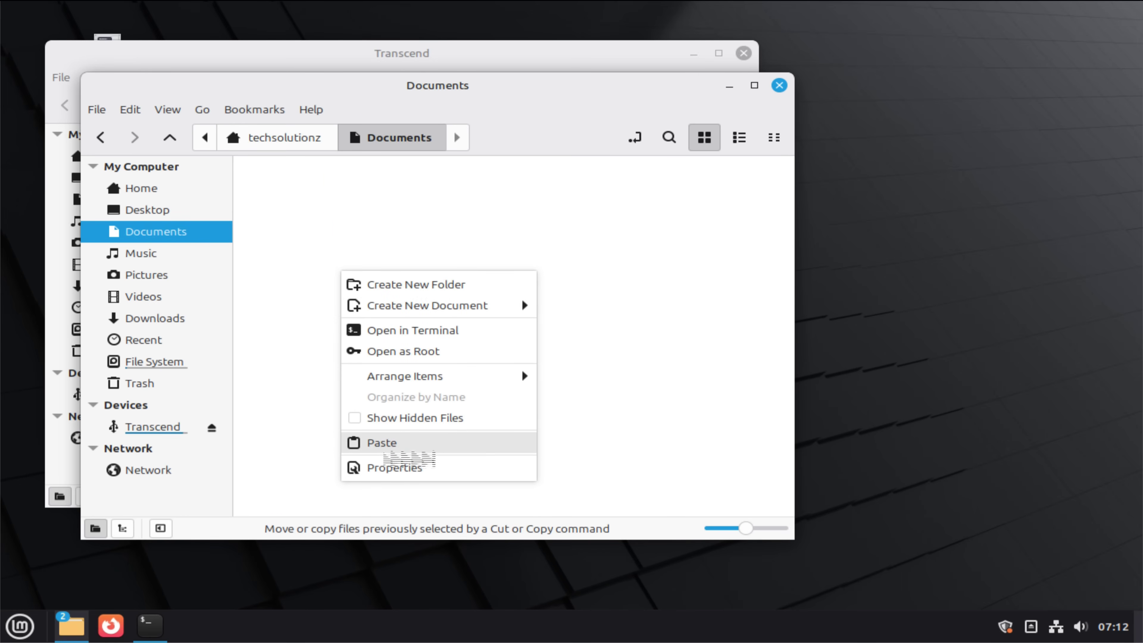
click(385, 443)
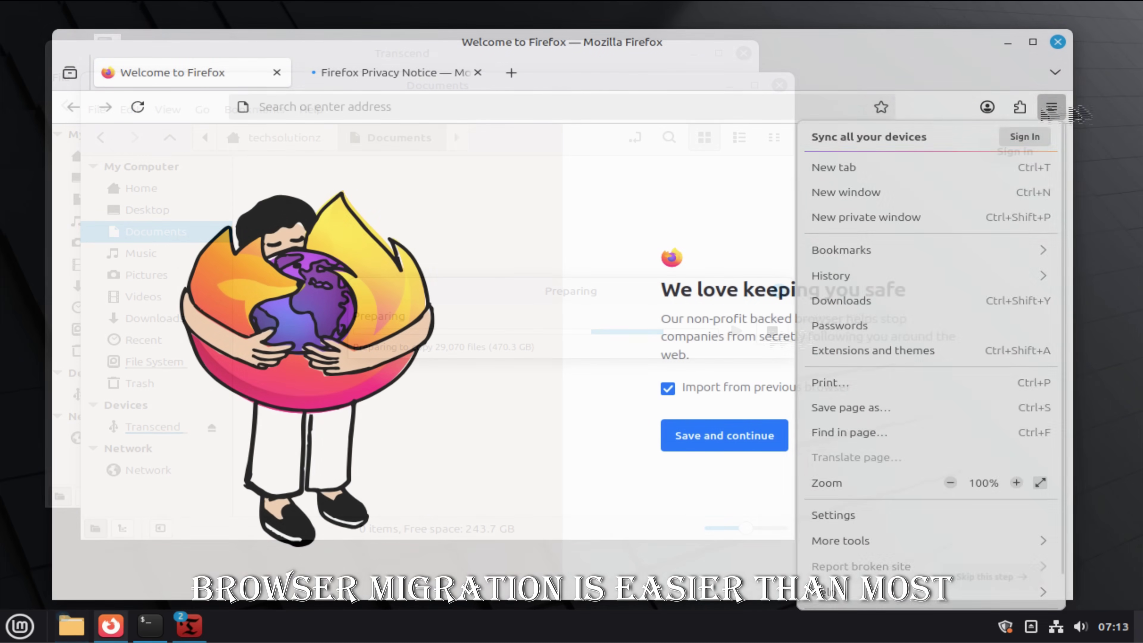
Open Firefox's bookmark manager and view the options for importing and backing up bookmarks
click(885, 257)
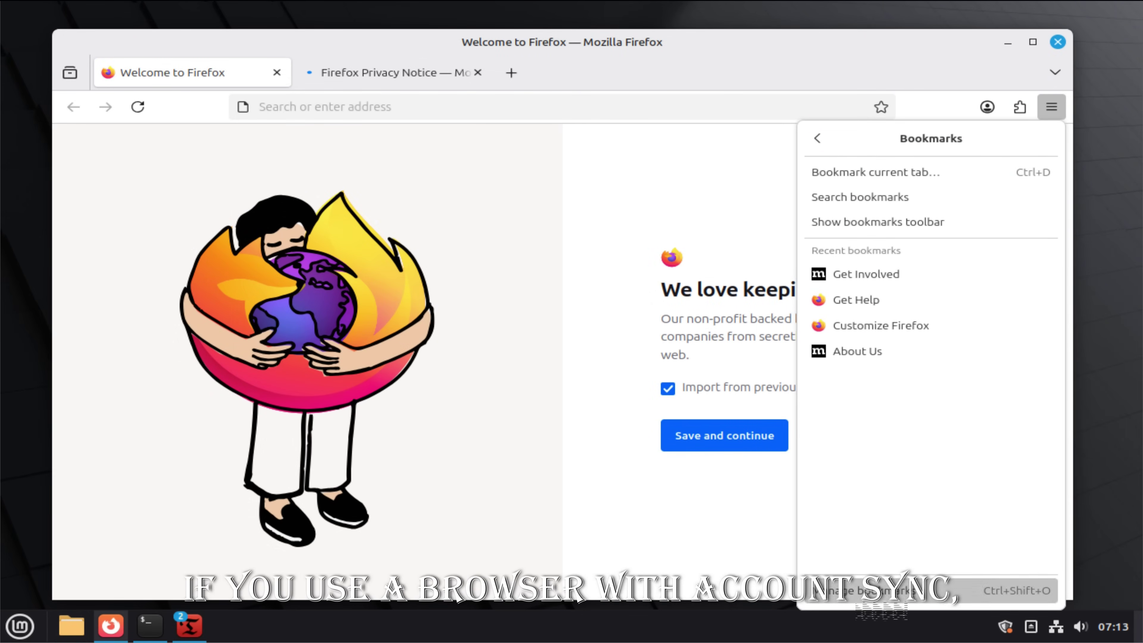
click(878, 593)
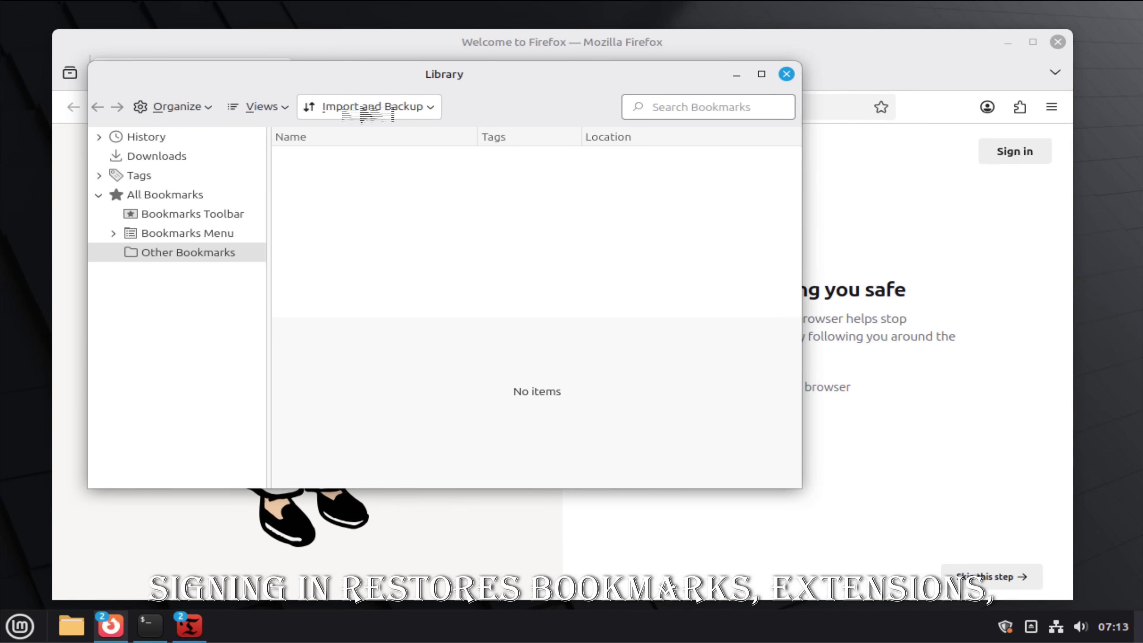
click(369, 108)
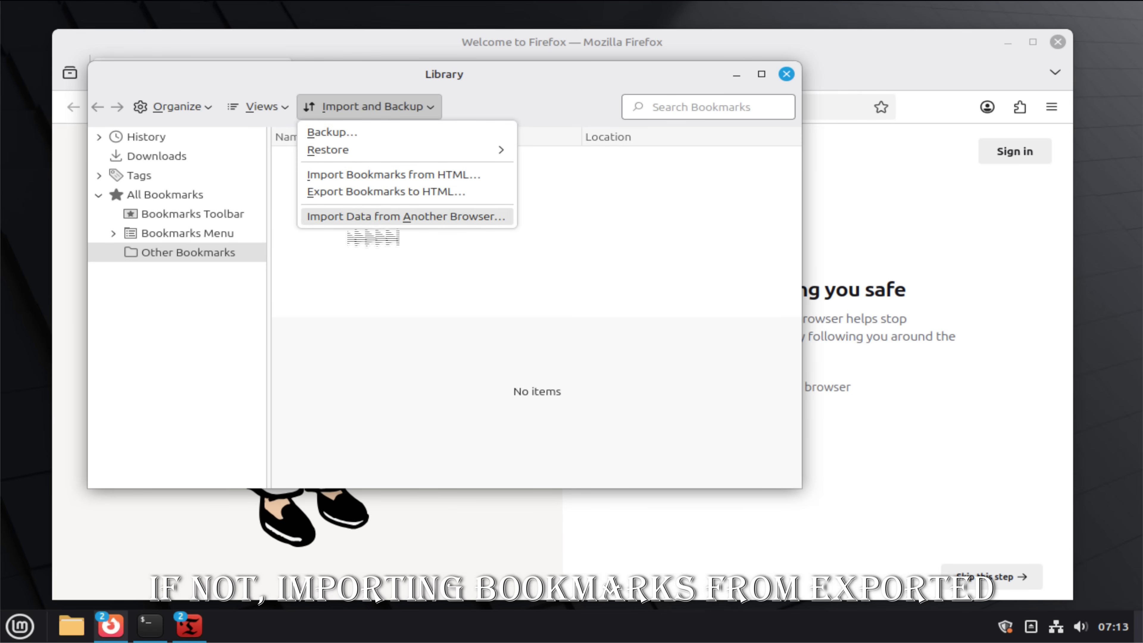
click(657, 291)
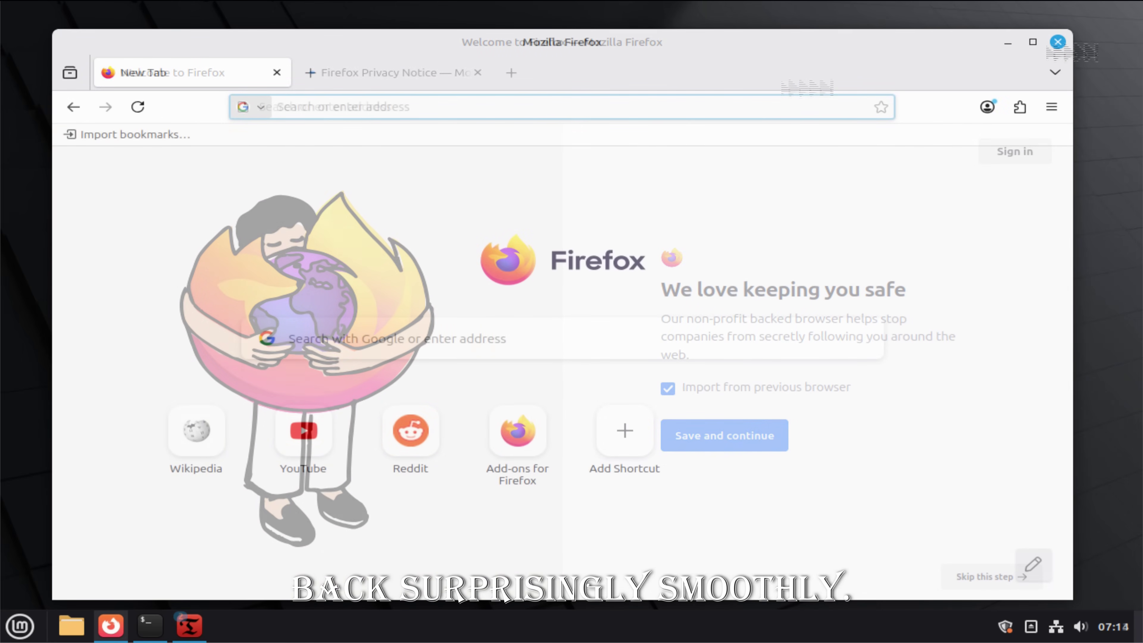
Visit Wikipedia from Firefox's start page shortcuts and open another tab
click(204, 433)
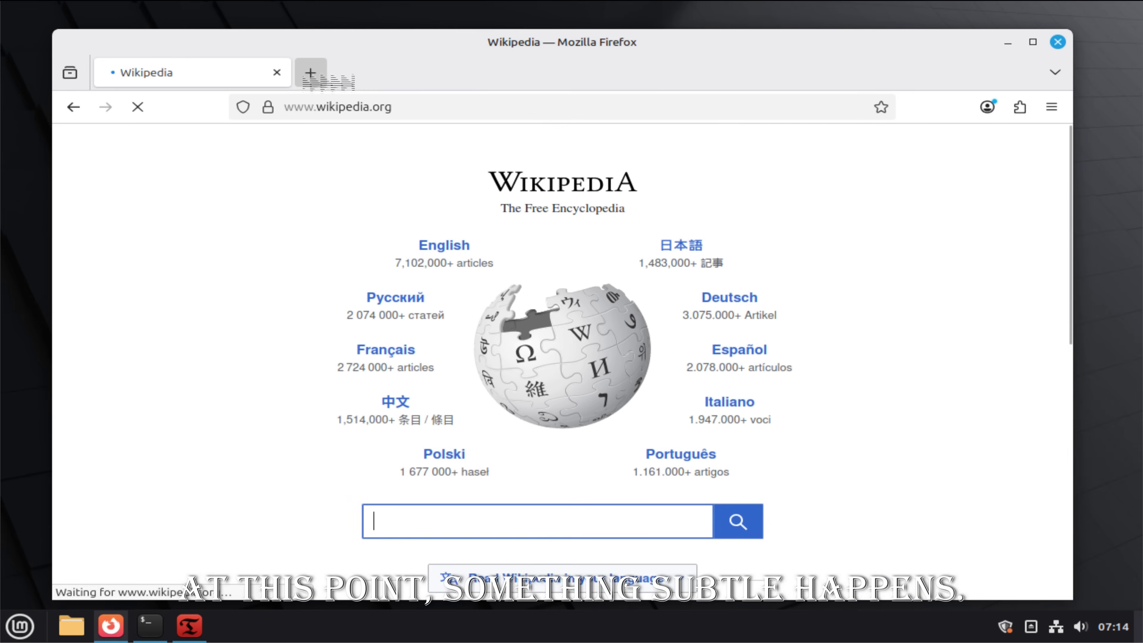
click(311, 72)
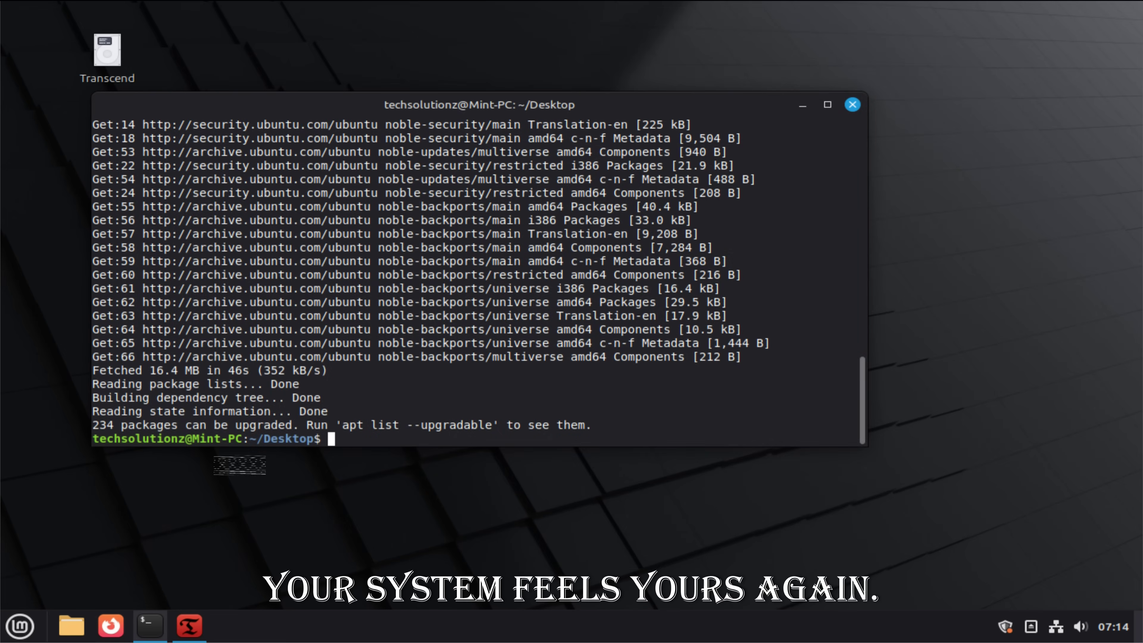
Launch LibreOffice Writer, dismiss the Tip of the Day, and close the blank document and LibreOffice
click(20, 625)
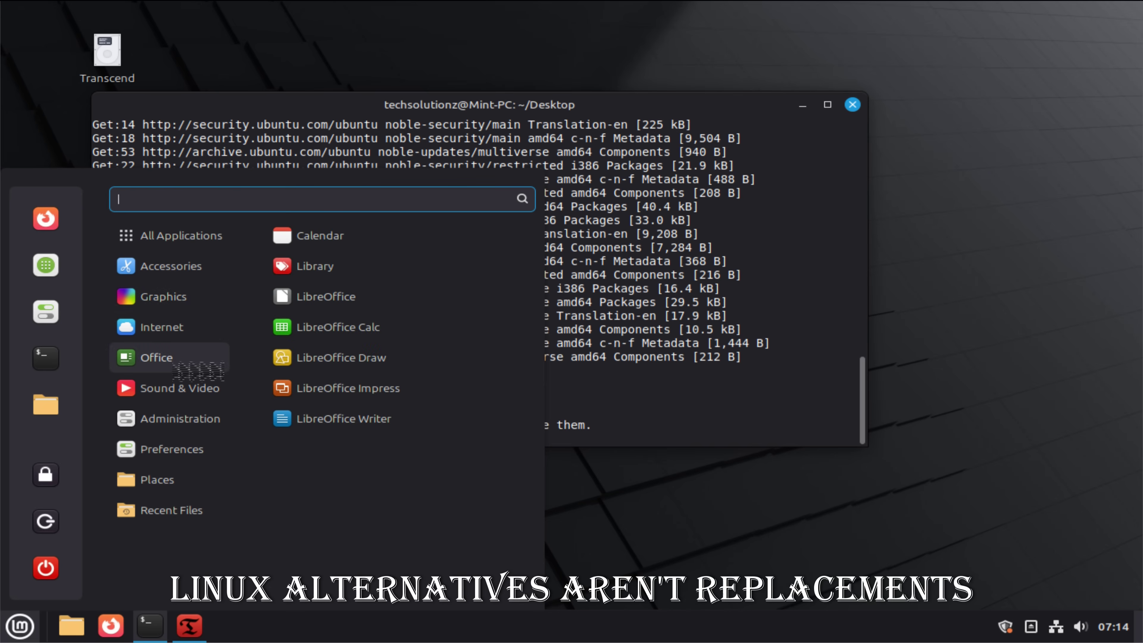
click(315, 417)
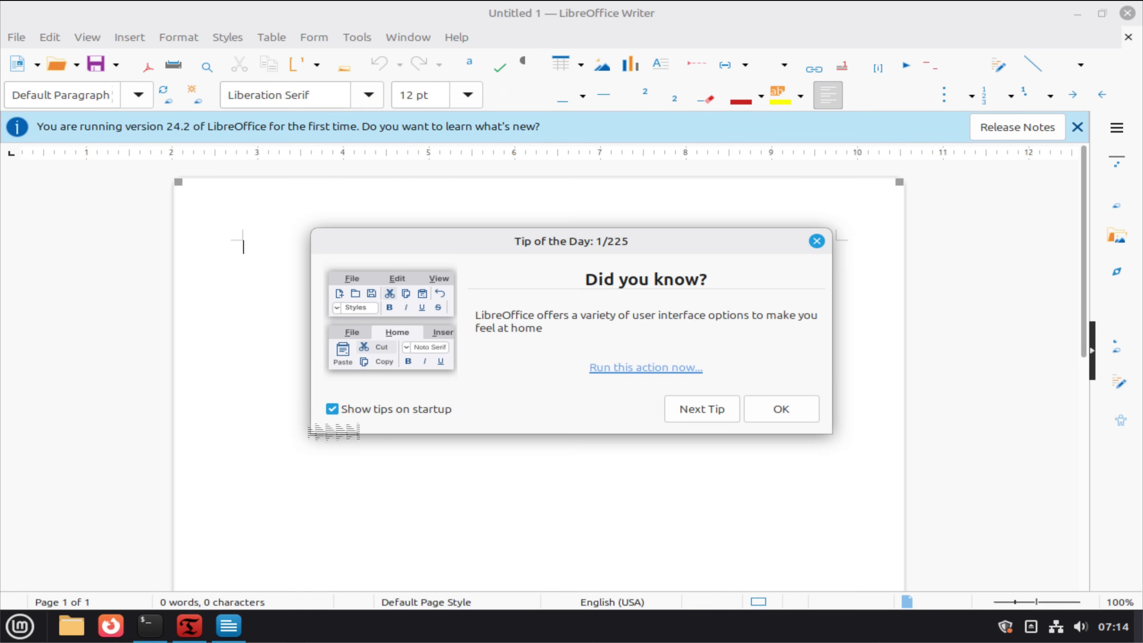
click(778, 408)
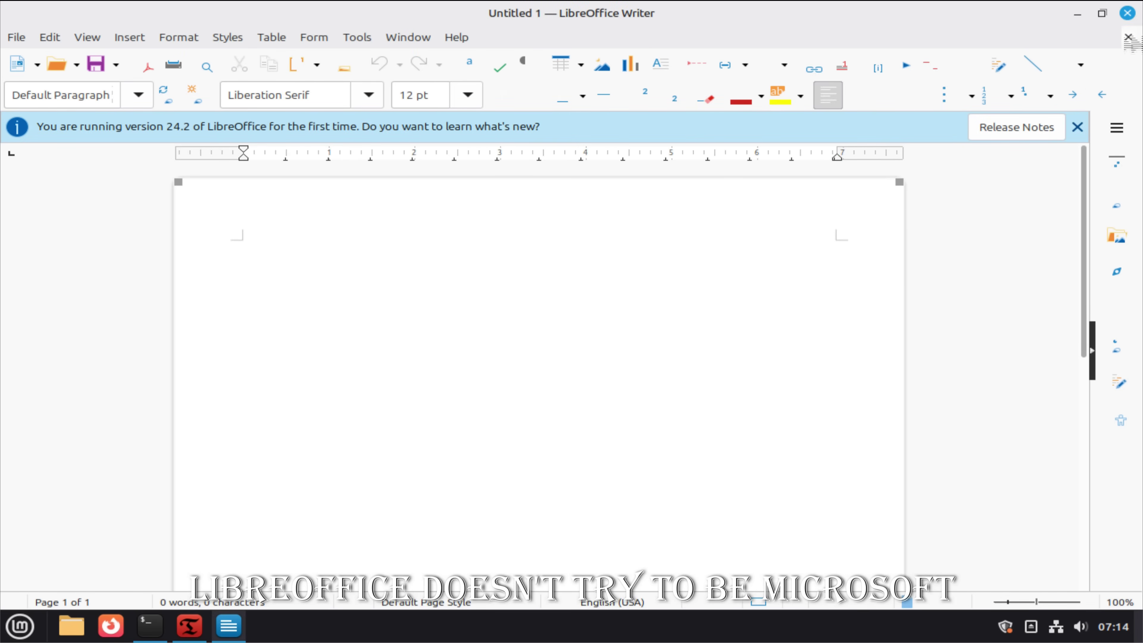
click(1128, 37)
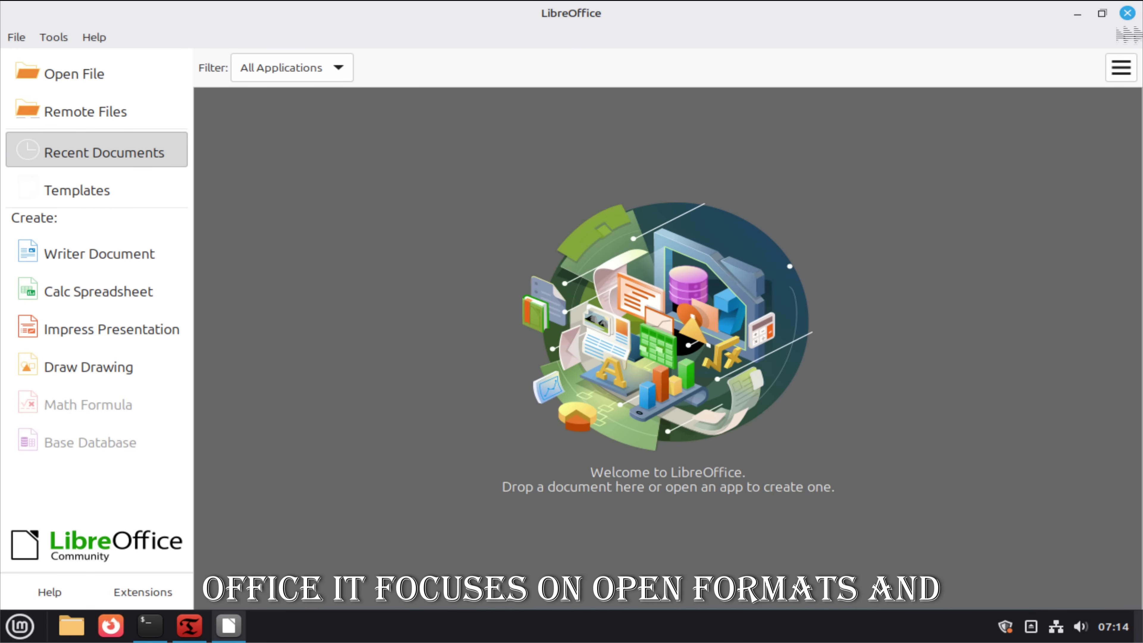
click(1128, 12)
Look through the installed applications under the Internet, Office and Administration categories
click(20, 626)
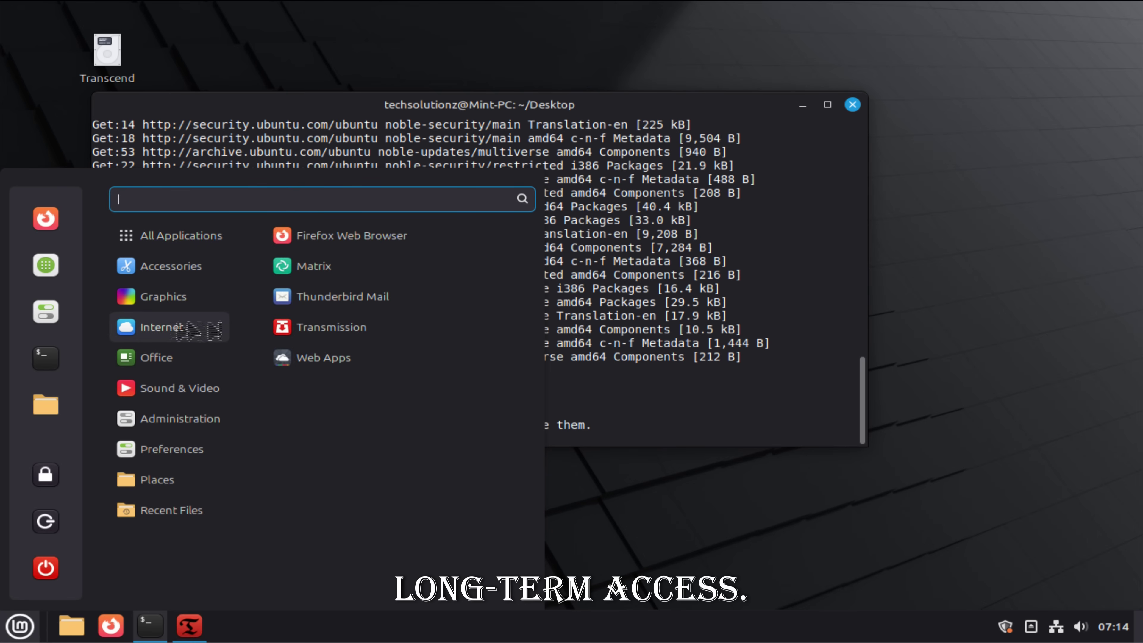
mouse_move(184, 358)
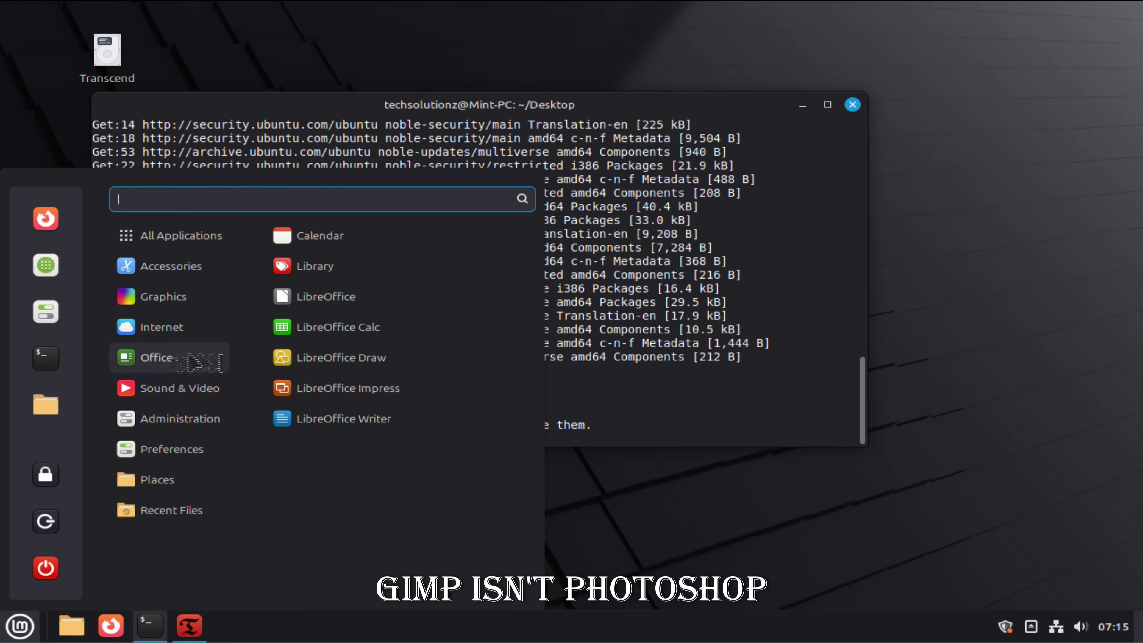
mouse_move(180, 421)
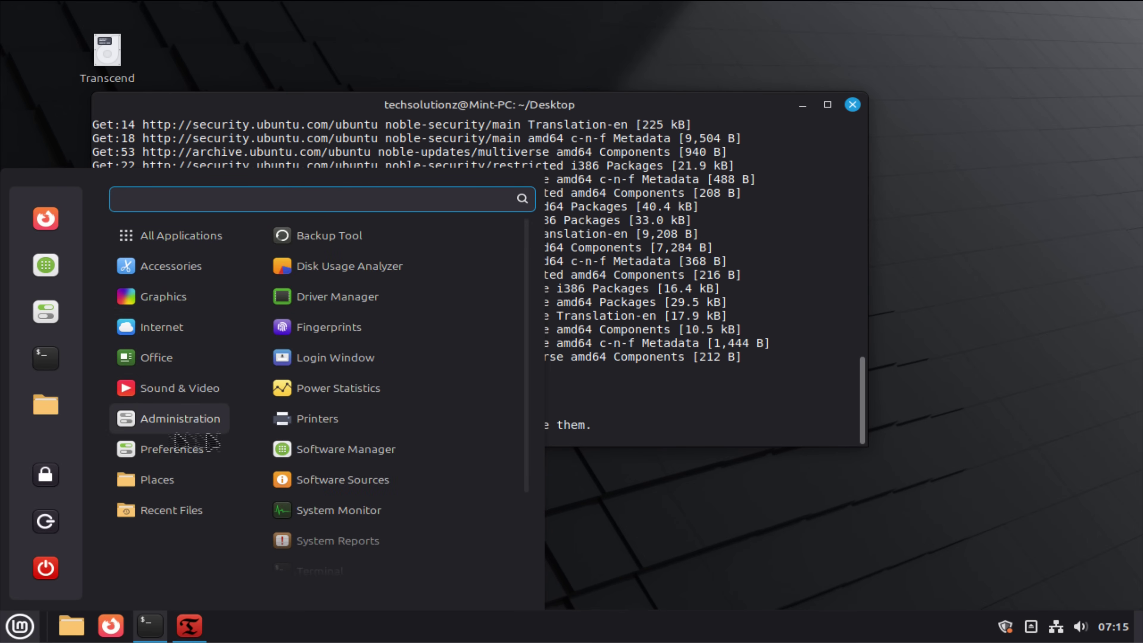
mouse_move(194, 478)
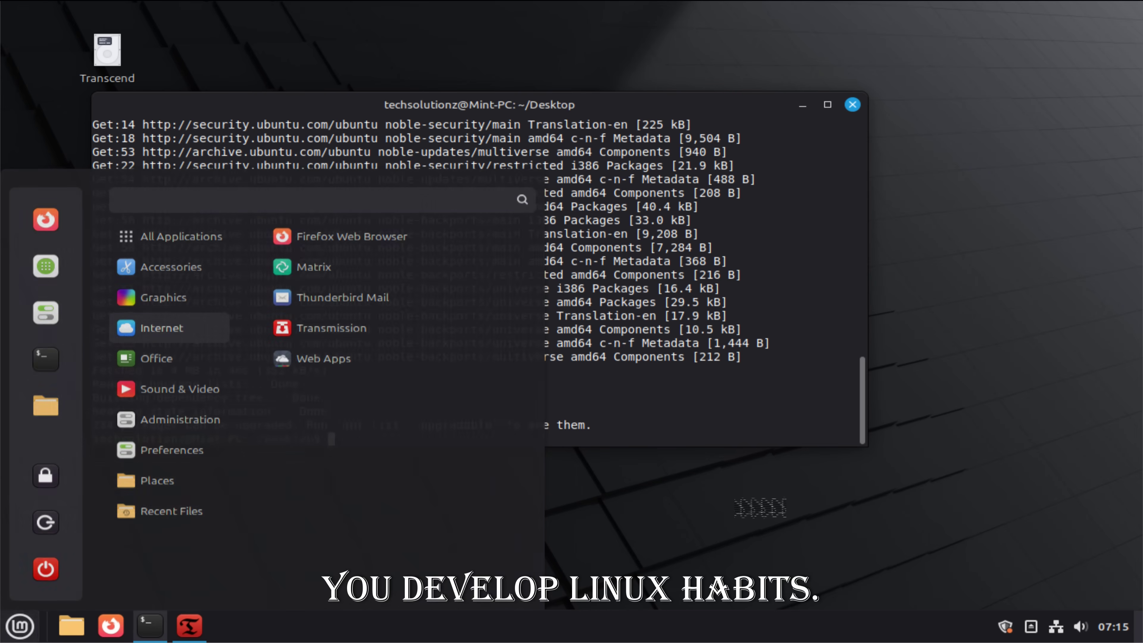
Try a Linux Mint Bookwood background, set the desktop background to the Confetti wallpaper, and close the Backgrounds window
right_click(714, 518)
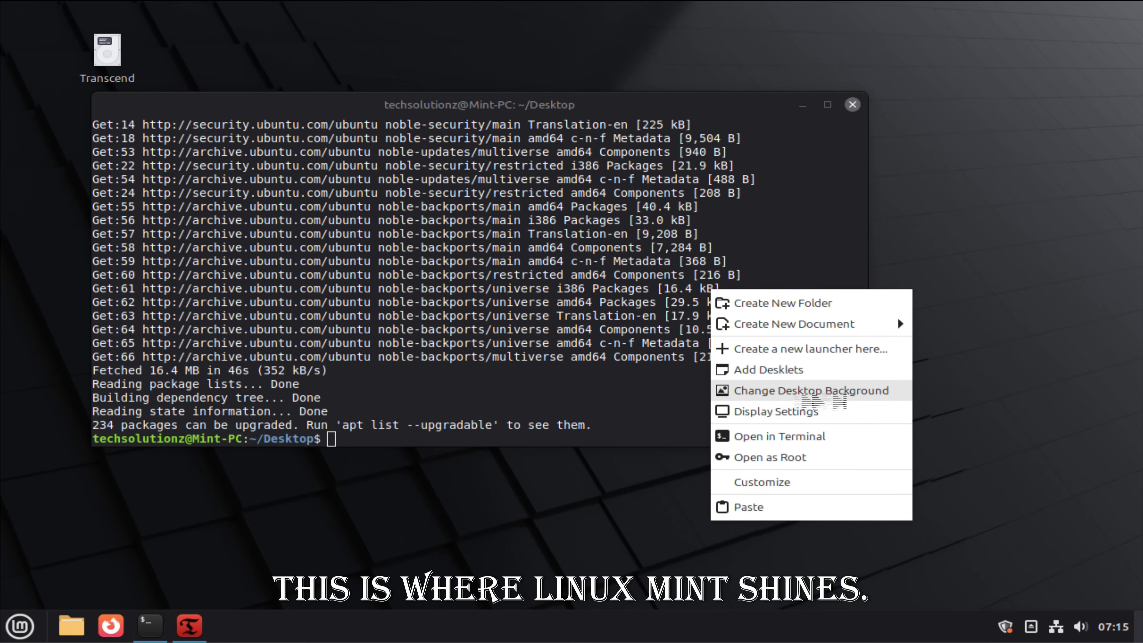
click(810, 390)
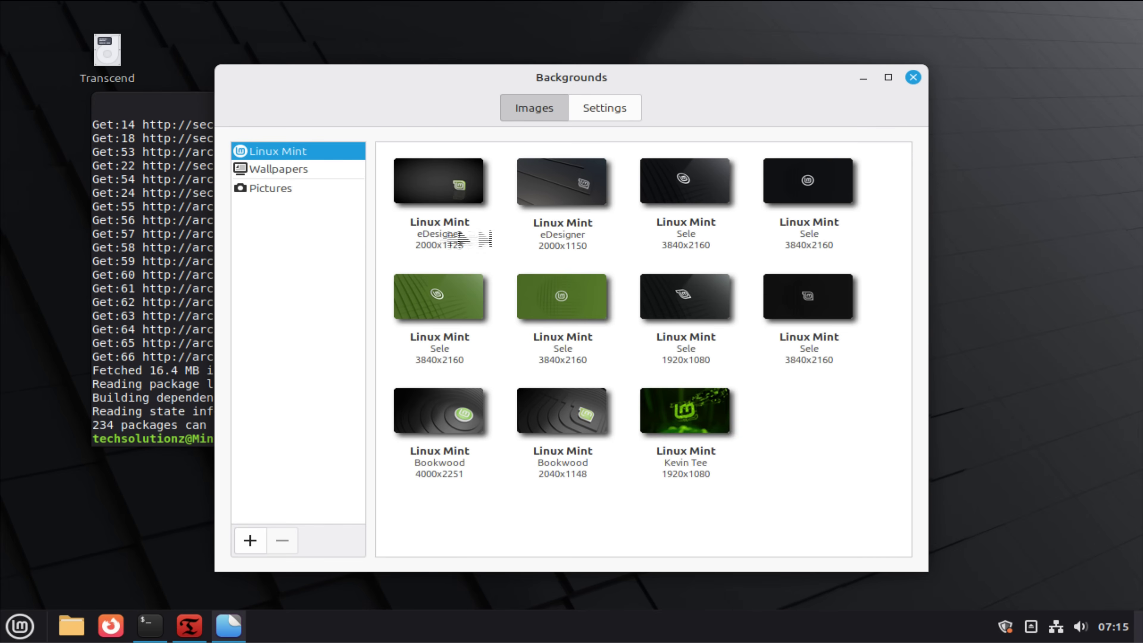
click(702, 428)
click(563, 411)
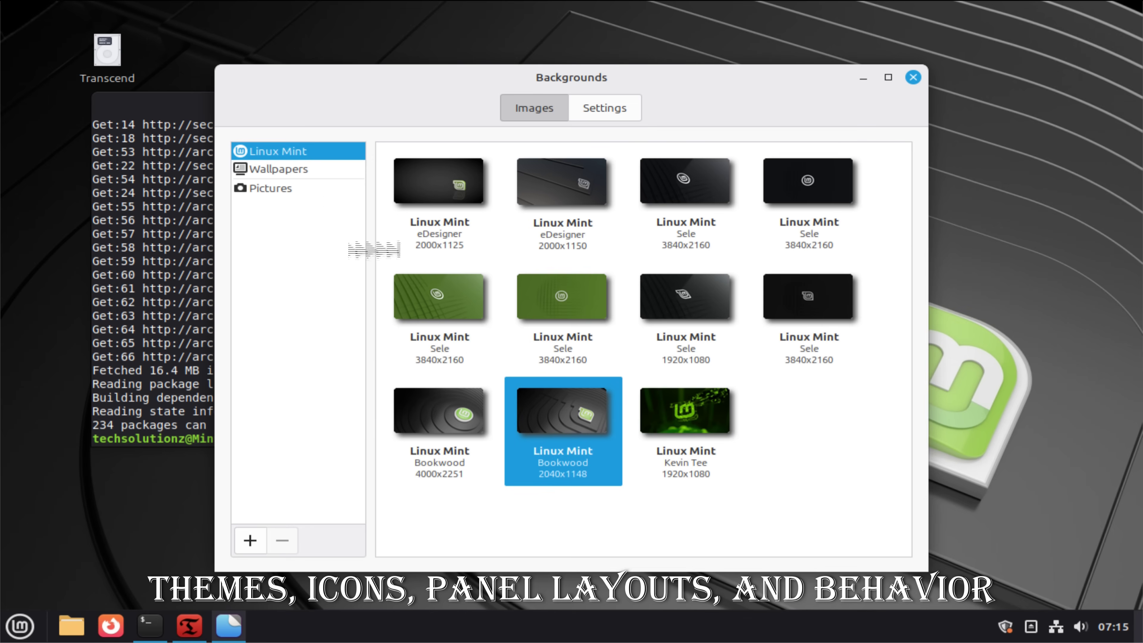
click(279, 168)
click(563, 185)
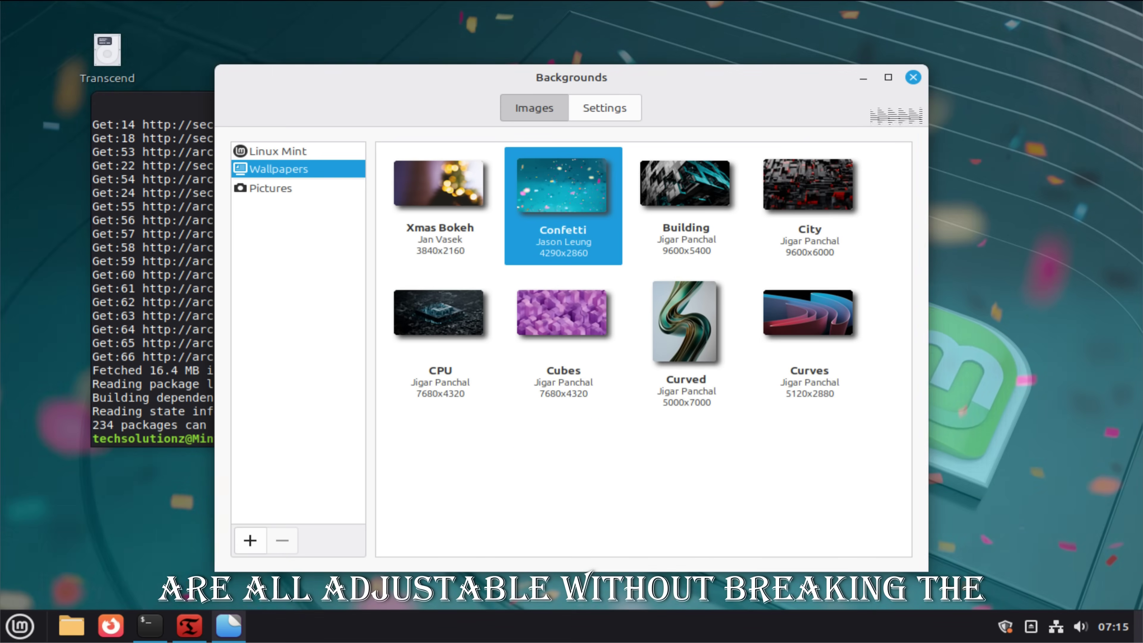
click(913, 78)
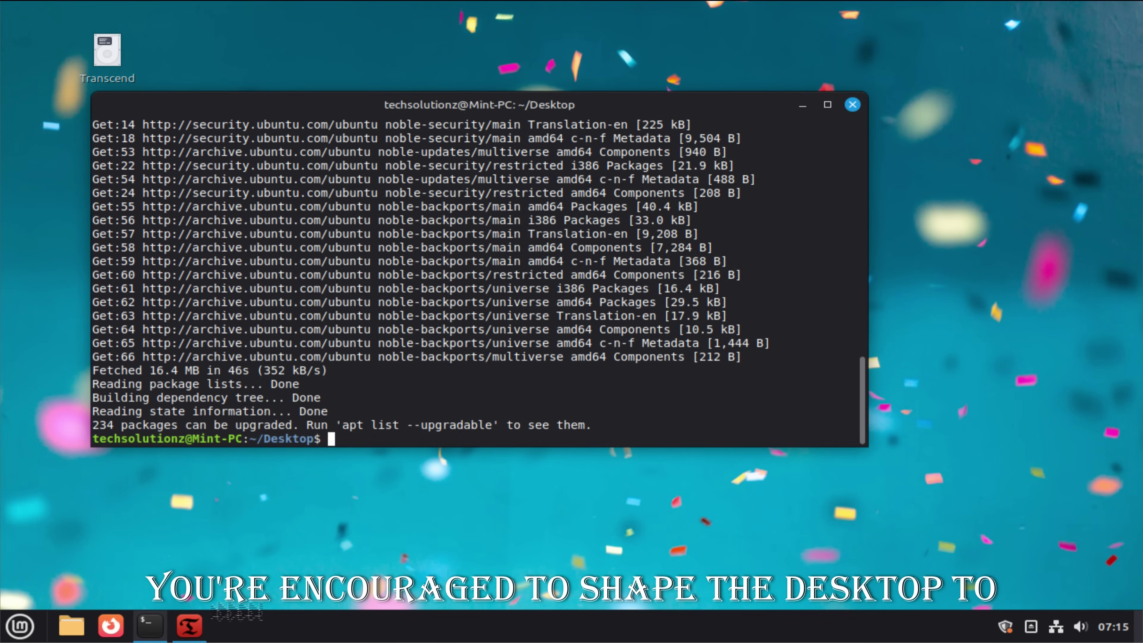
Review the existing snapshot in Timeshift, view the program's About information, and close Timeshift
click(189, 626)
click(411, 186)
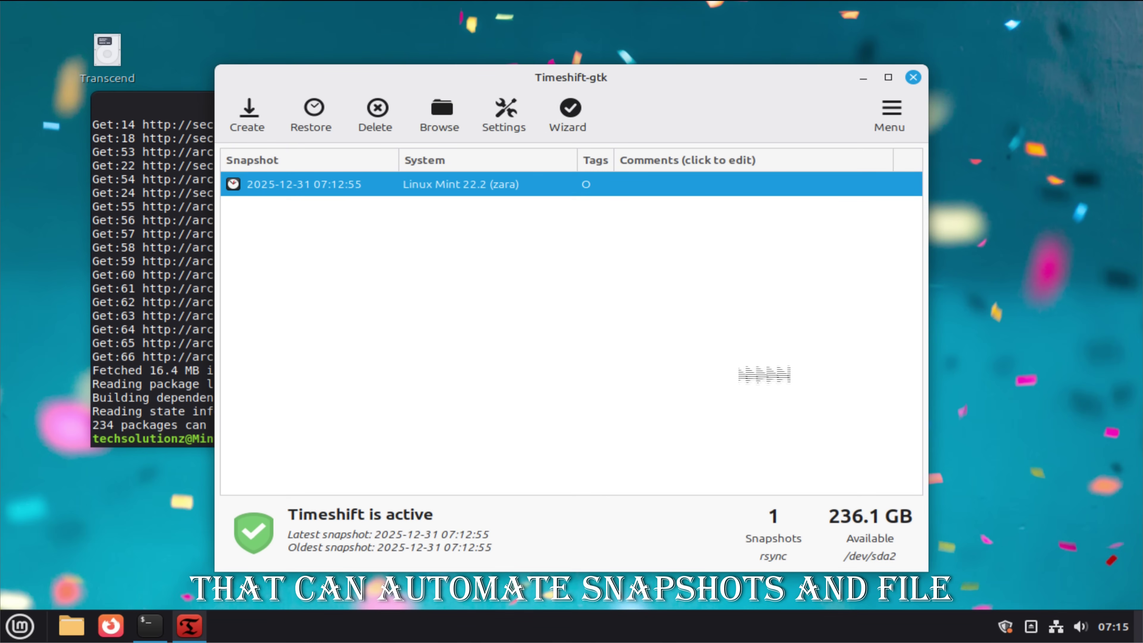
click(892, 113)
click(948, 154)
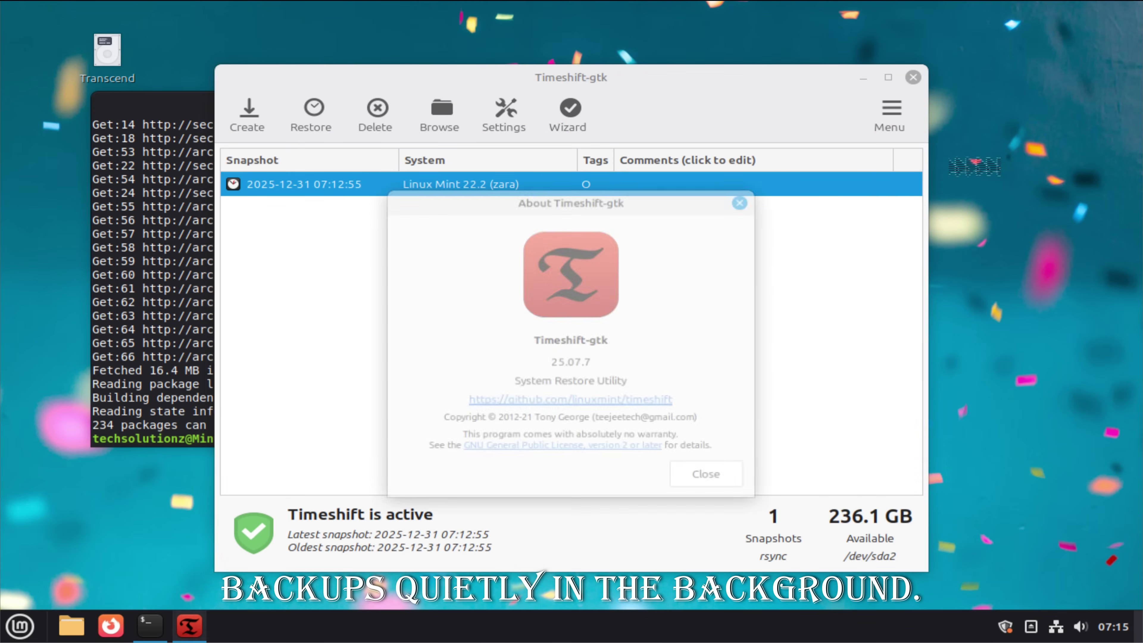
click(740, 203)
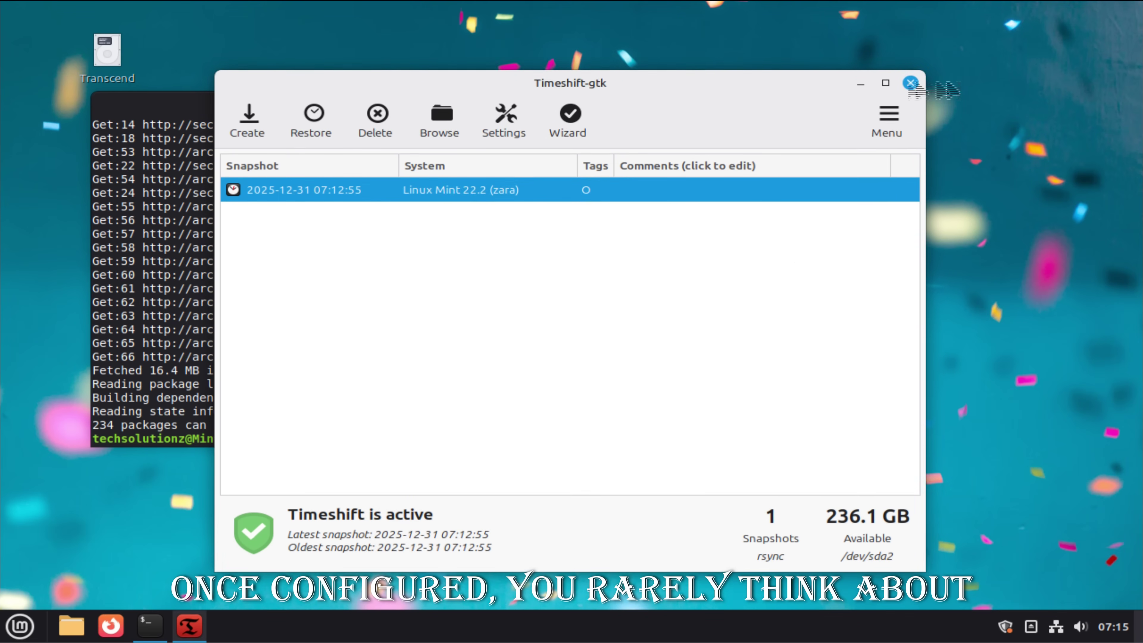
click(912, 83)
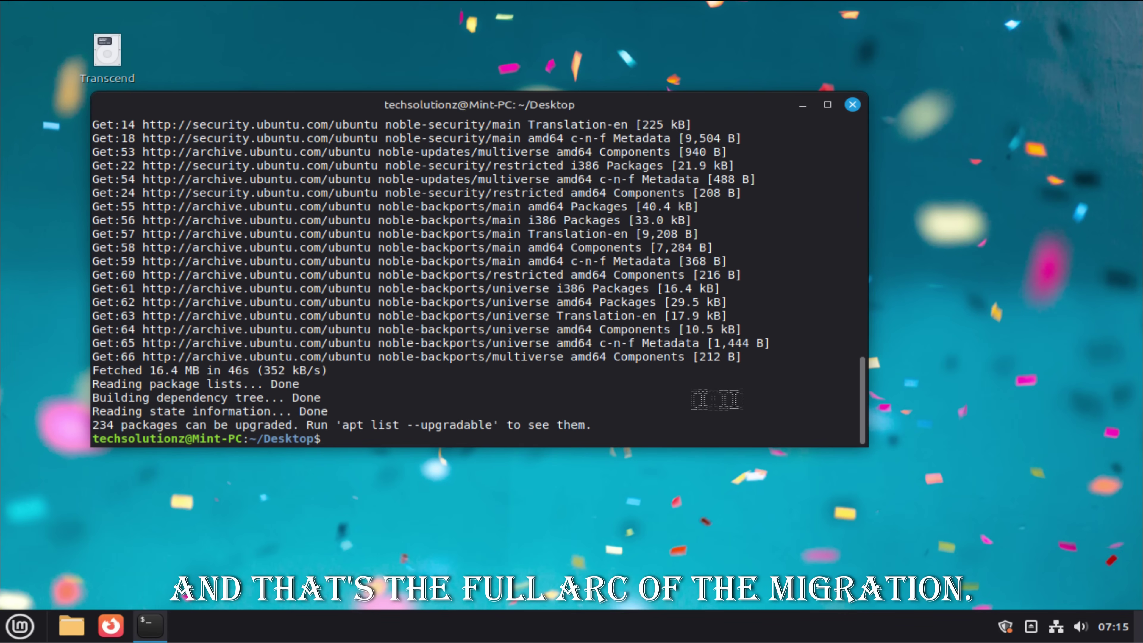
End the terminal session with the exit command, leaving the desktop clear
text(exi)
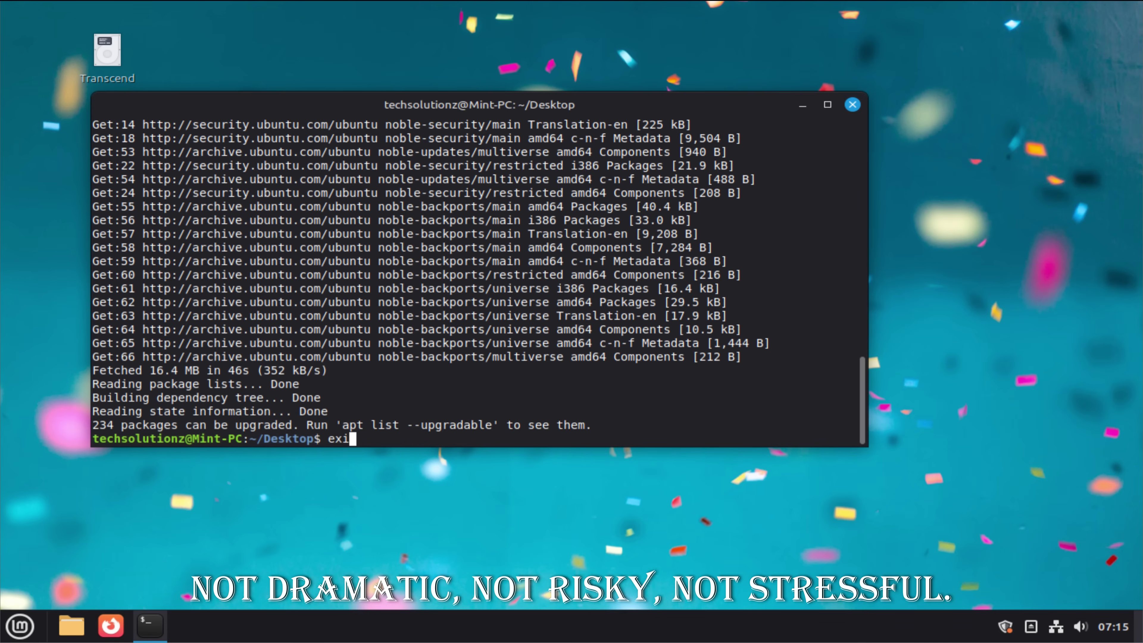
text(t)
key(Return)
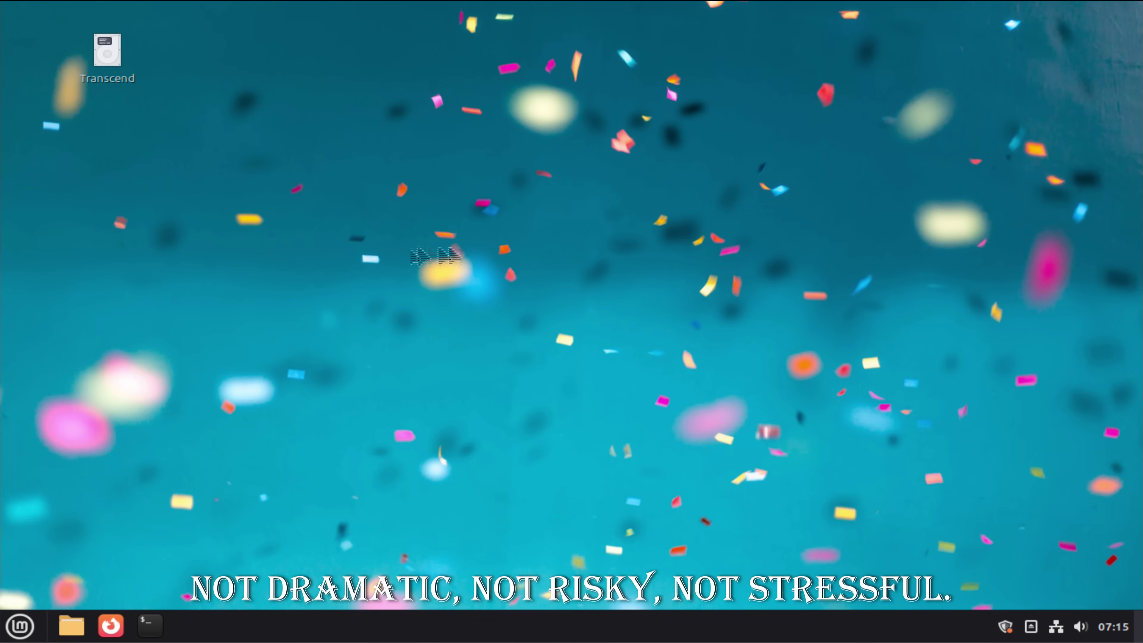
right_click(250, 231)
key(Escape)
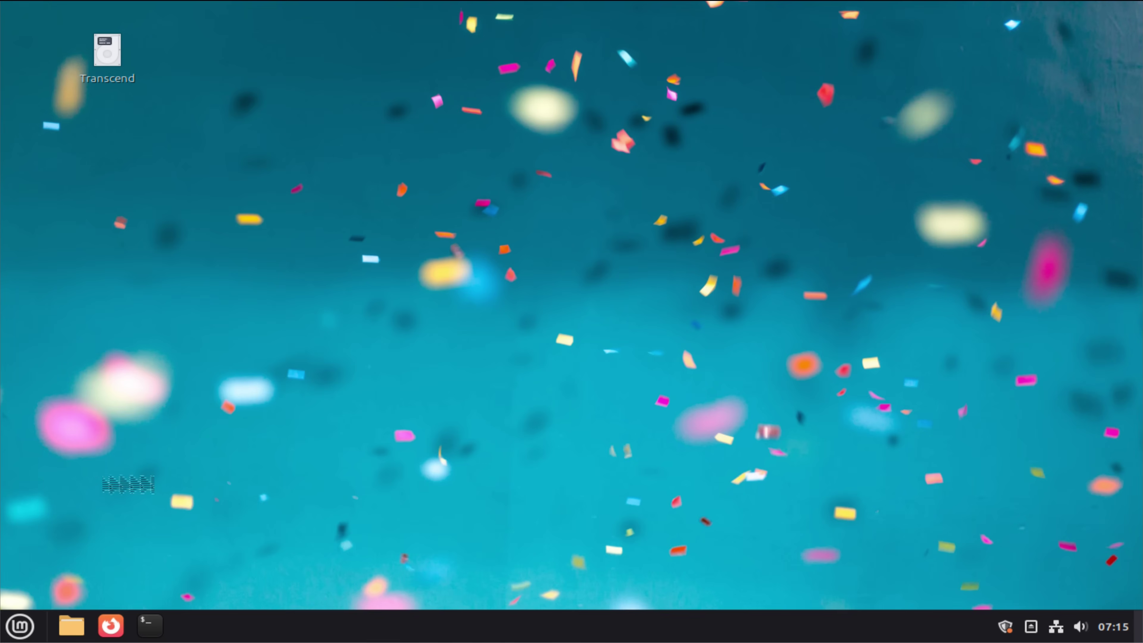
Set the desktop theme to the Dark appearance with the red color in the Themes preferences, and close the window
click(20, 627)
mouse_move(171, 449)
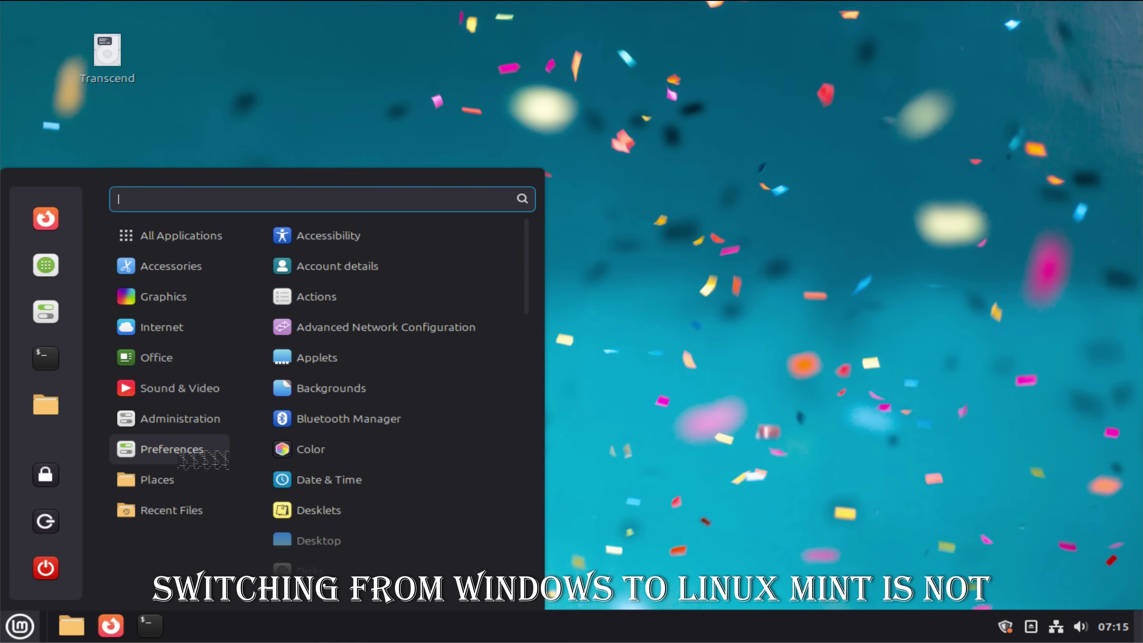
scroll(383, 525, down, 5)
scroll(381, 527, down, 10)
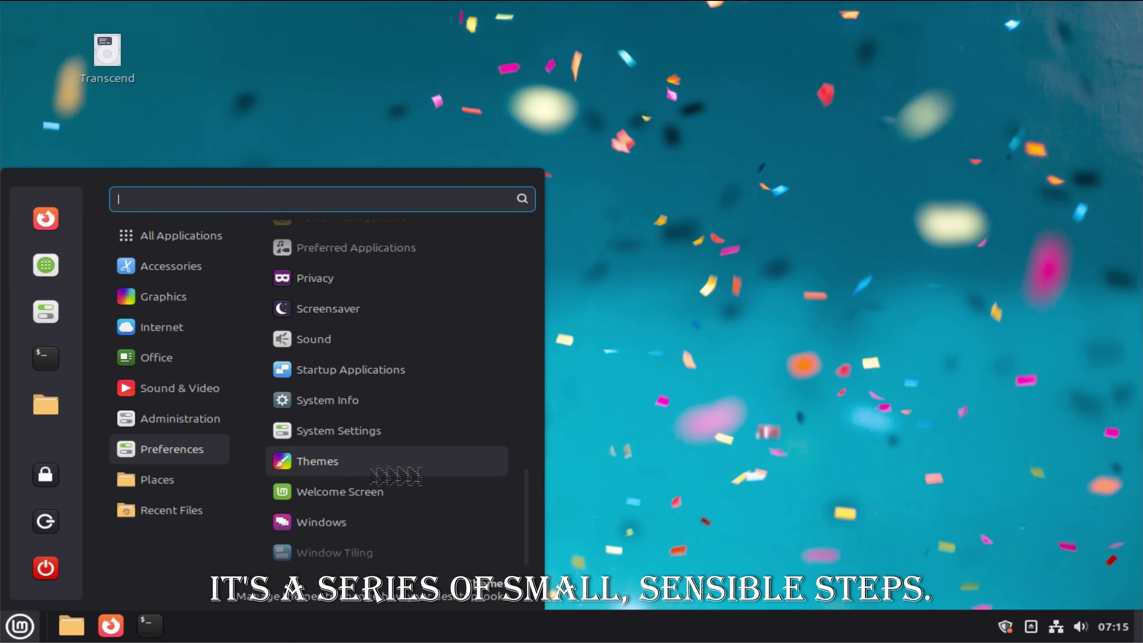
click(396, 471)
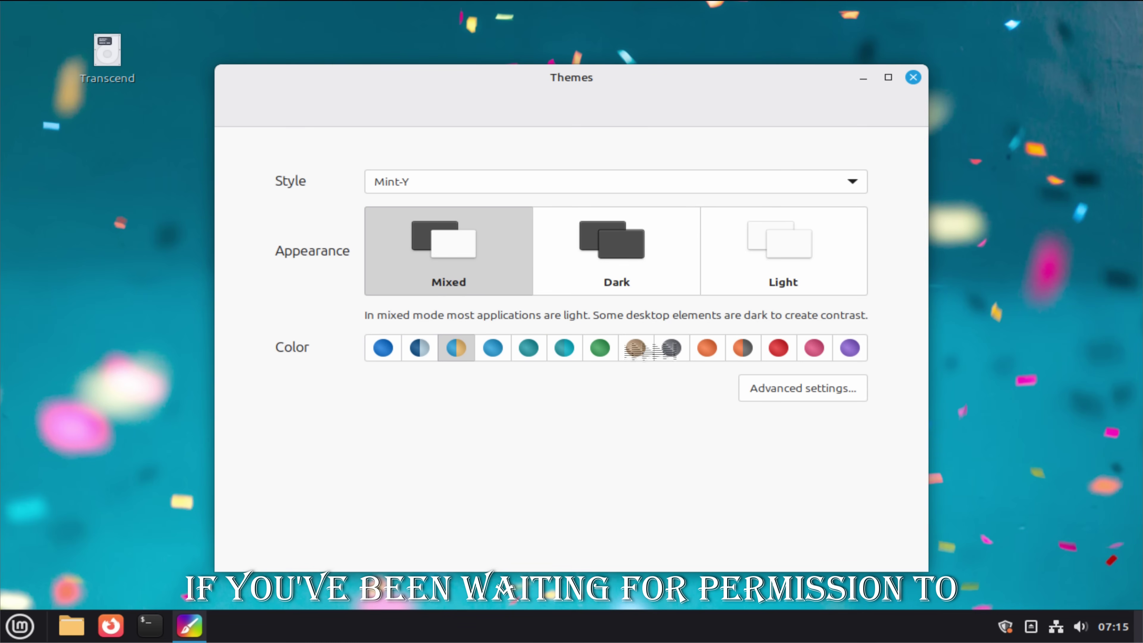
click(635, 347)
click(648, 275)
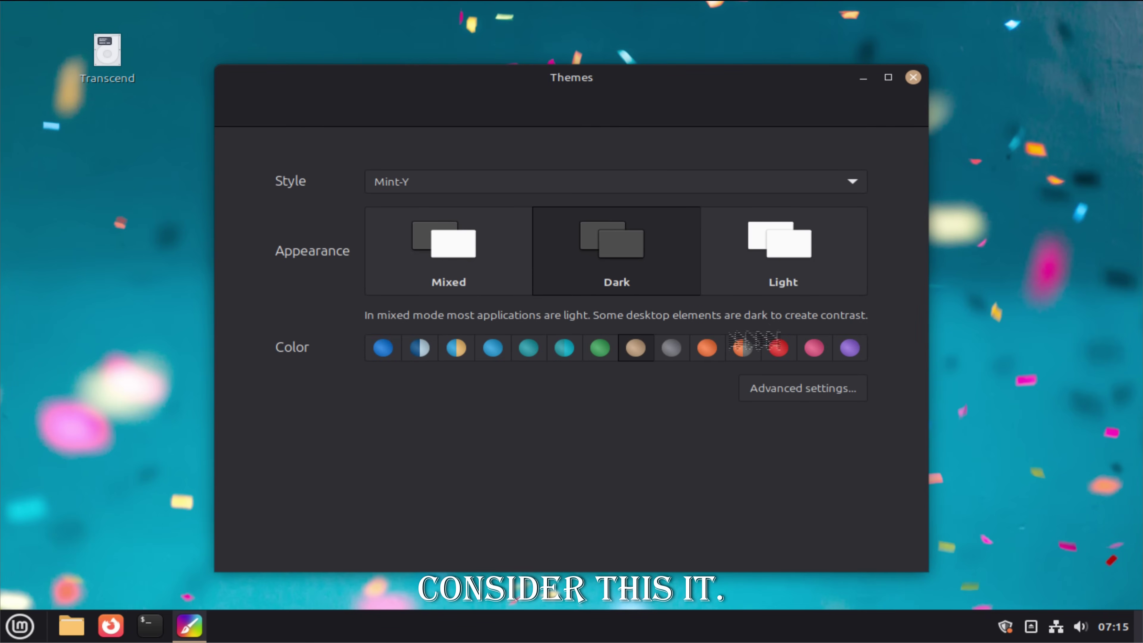
click(913, 77)
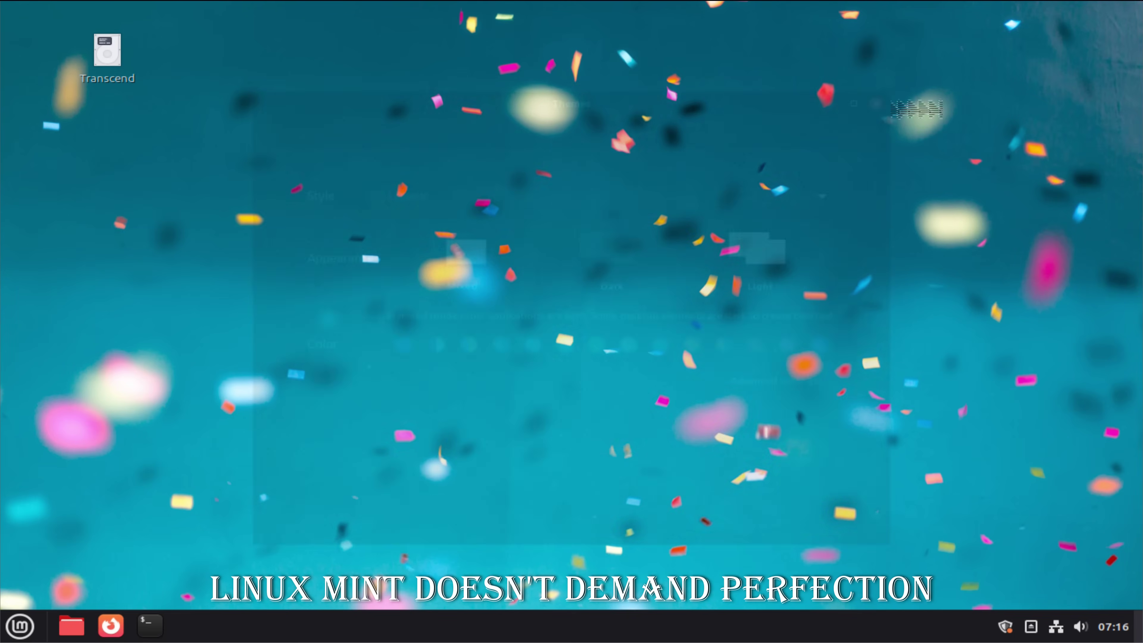
click(20, 627)
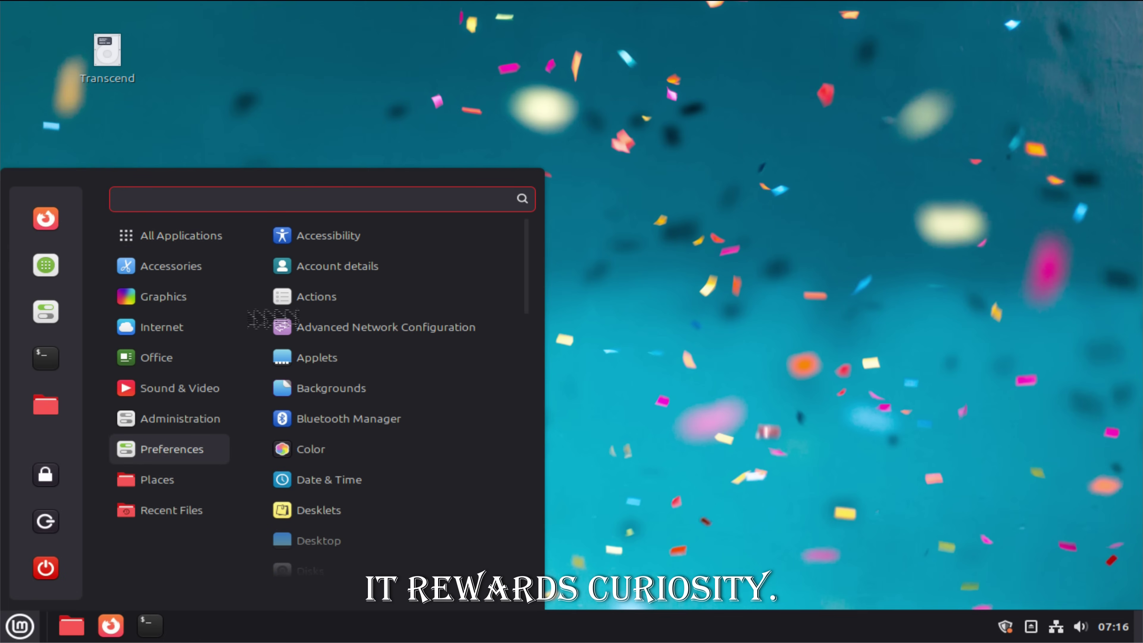
click(772, 341)
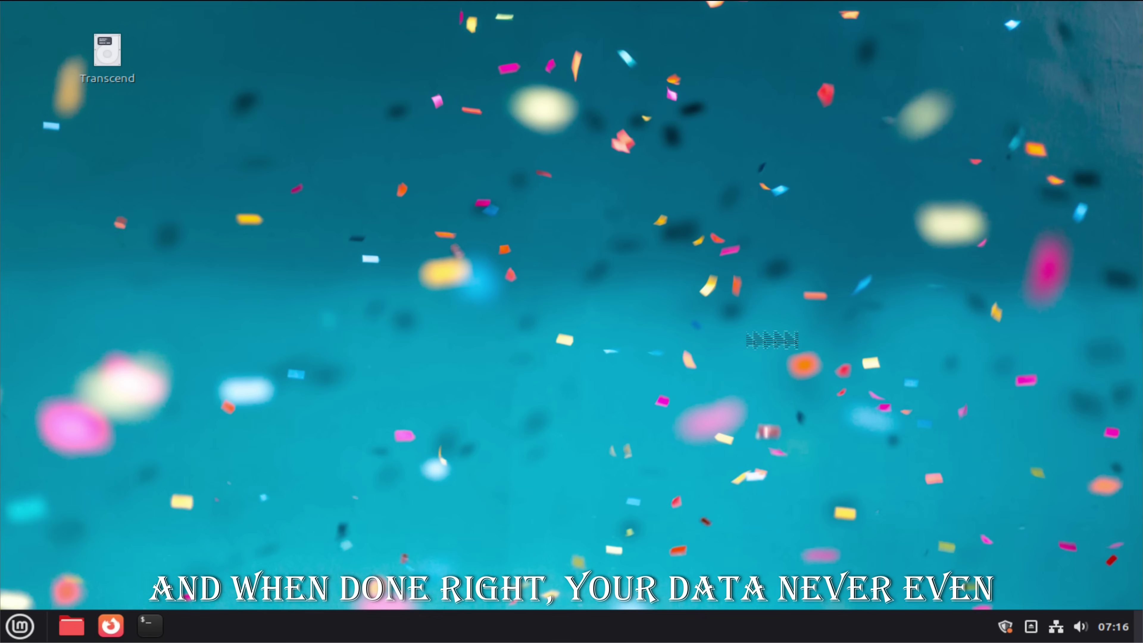